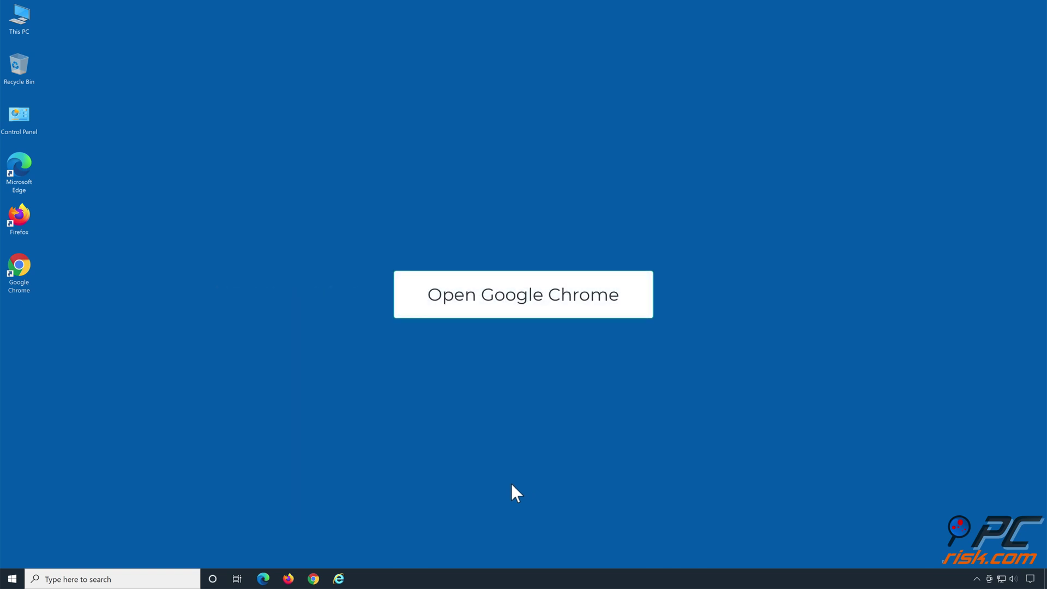
# Step: Launch Chrome and open Clear browsing data from the ⋮ menu's More tools
pyautogui.click(314, 580)
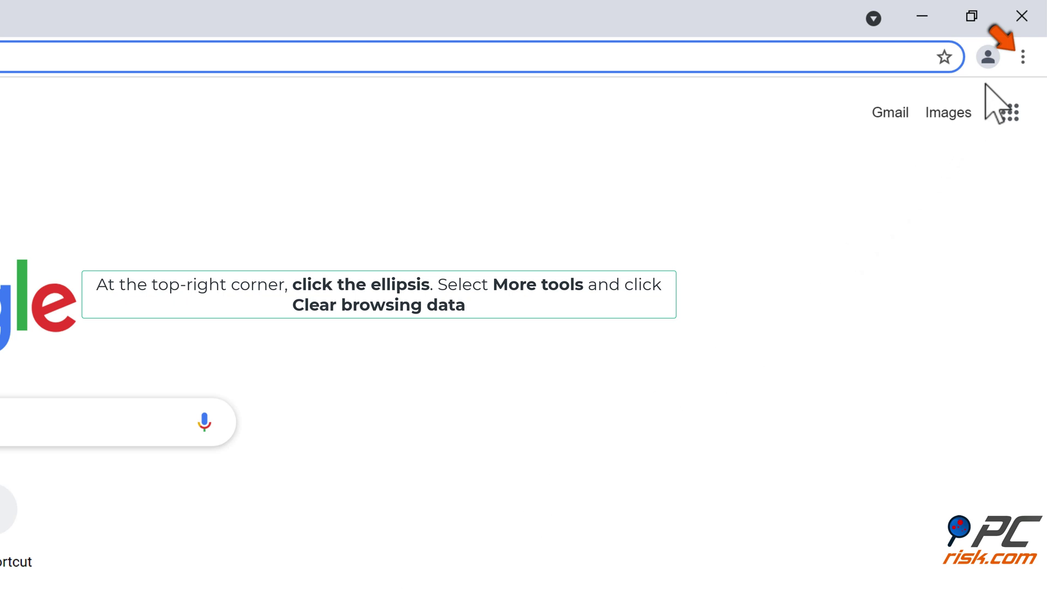
pyautogui.click(1021, 60)
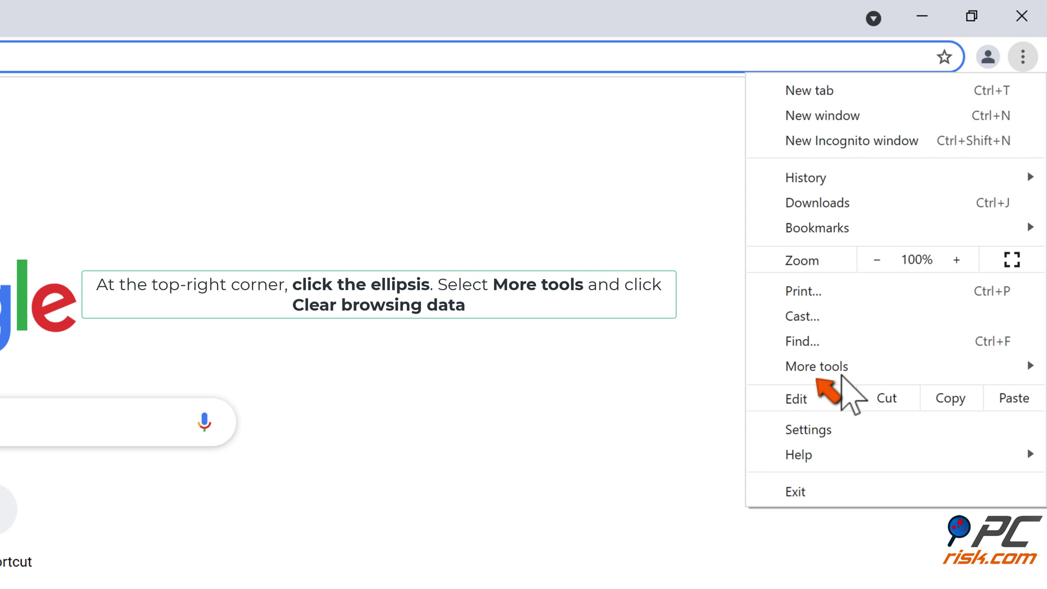
pyautogui.click(841, 375)
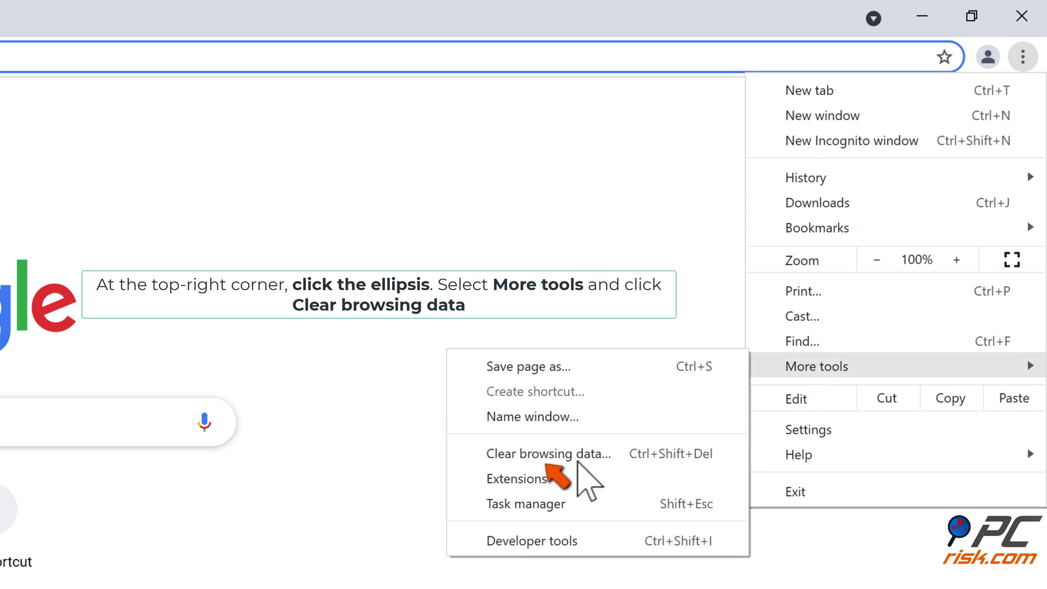
pyautogui.click(562, 454)
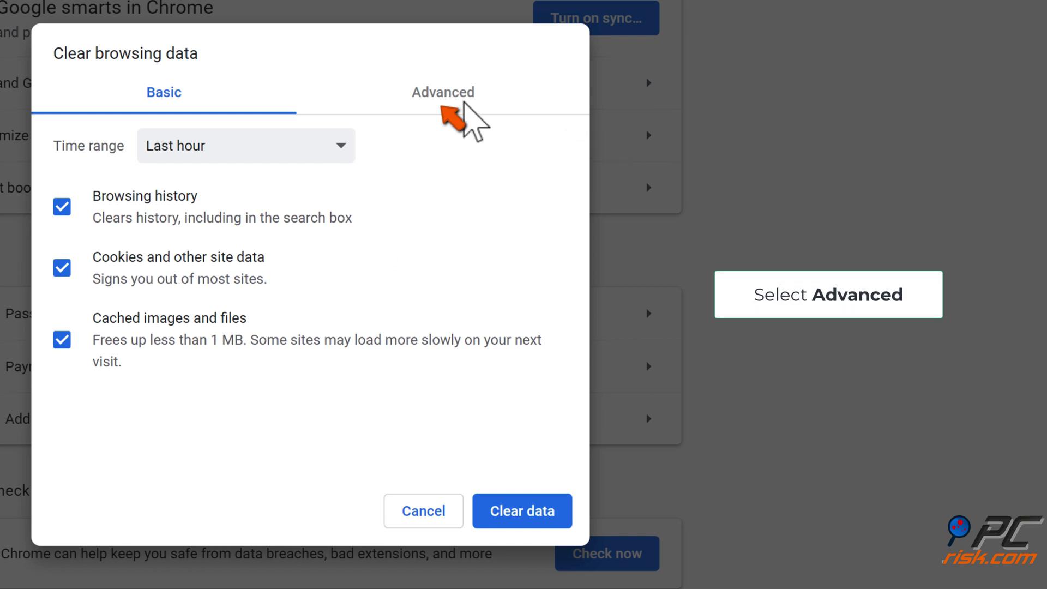
# Step: On the Advanced tab, clear All time history, downloads, cookies and cached files
pyautogui.click(447, 104)
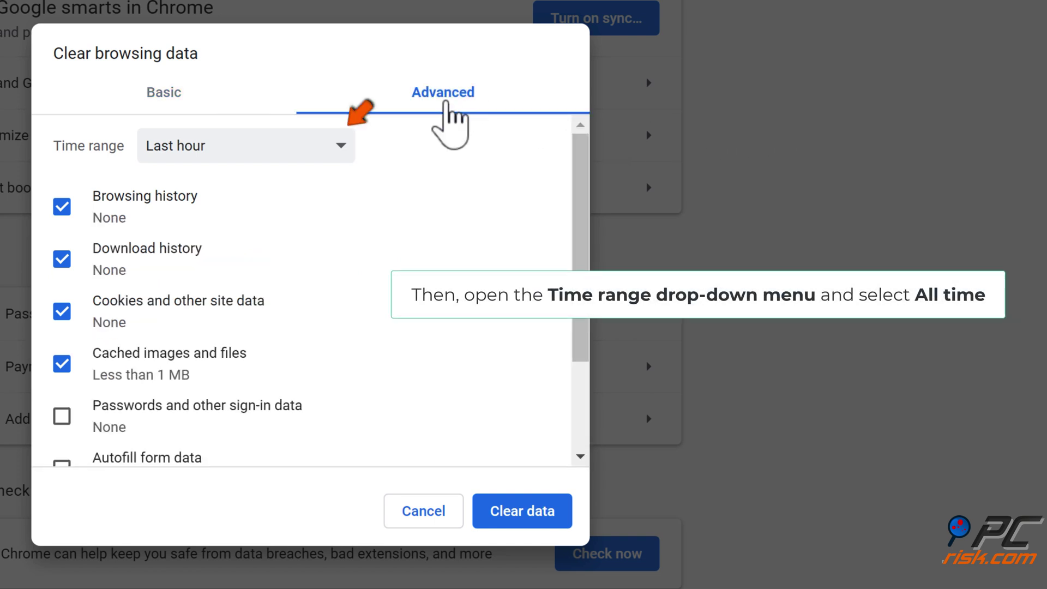
pyautogui.click(348, 148)
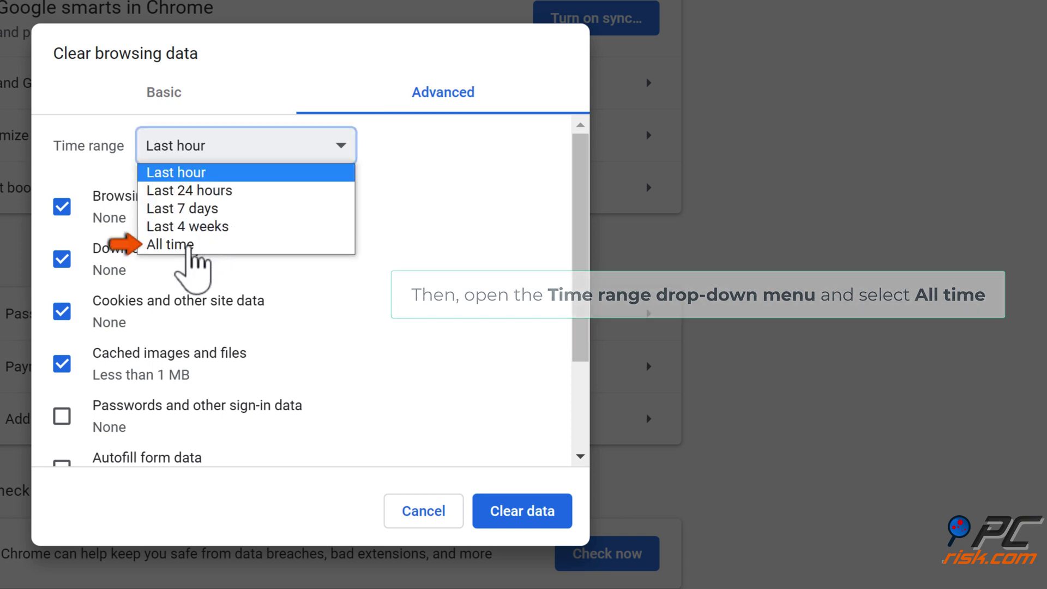
pyautogui.click(189, 246)
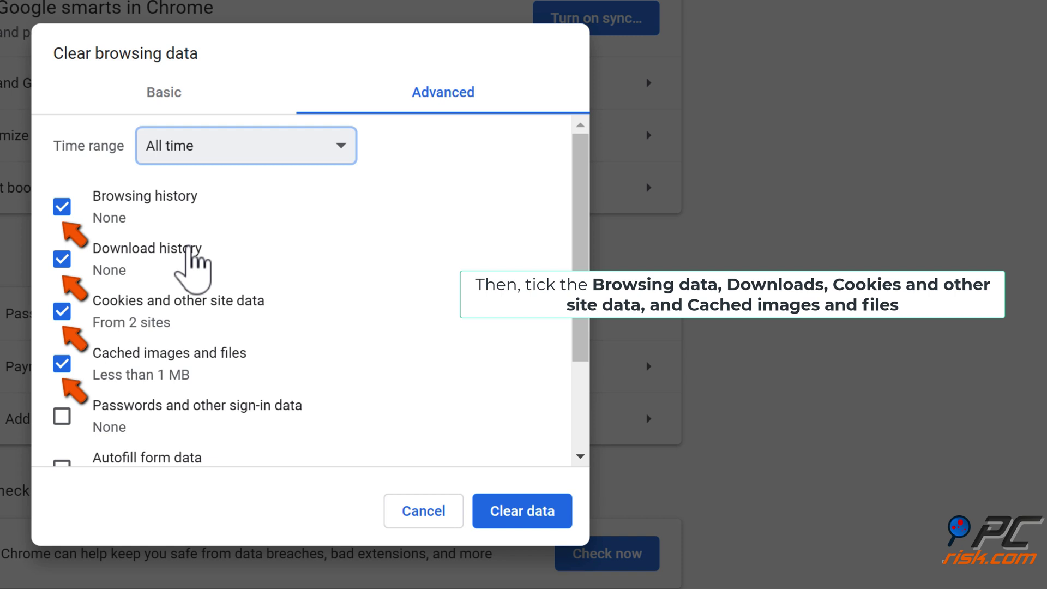
pyautogui.scroll(-1, 581, 183)
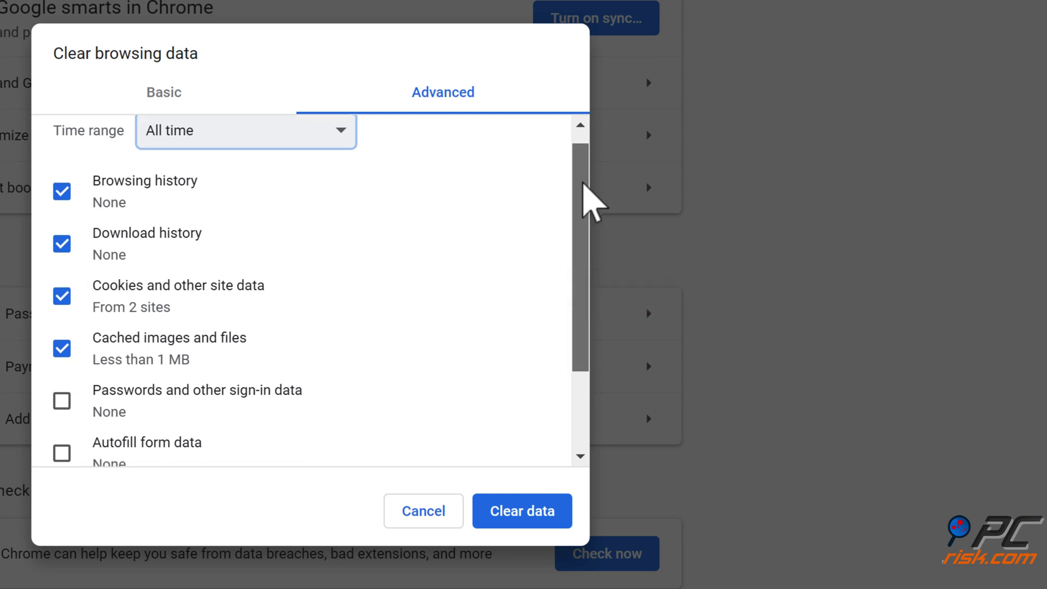
pyautogui.moveTo(582, 183); pyautogui.dragTo(566, 263)
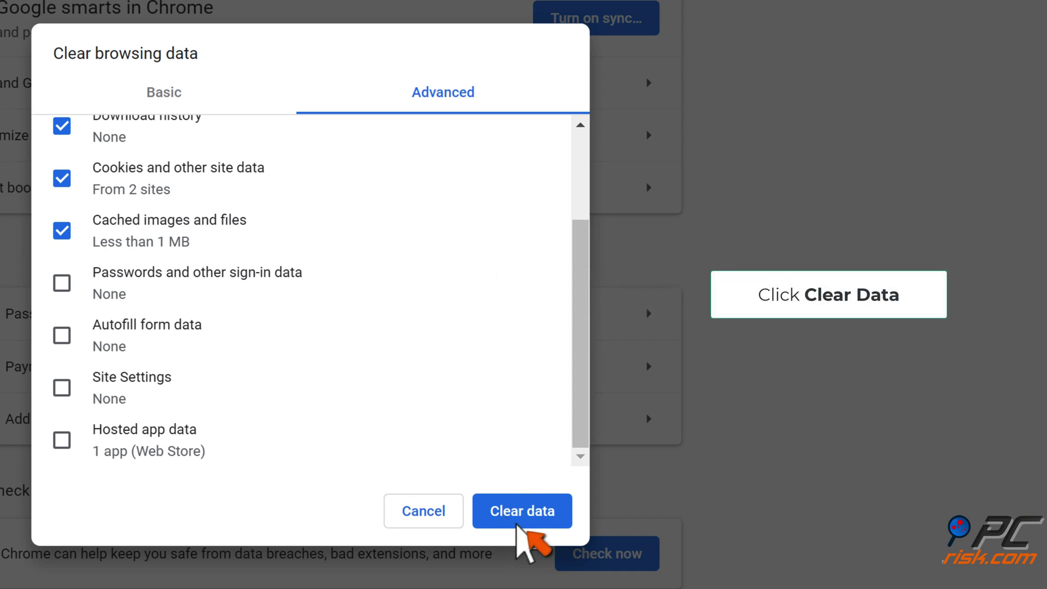
pyautogui.click(517, 525)
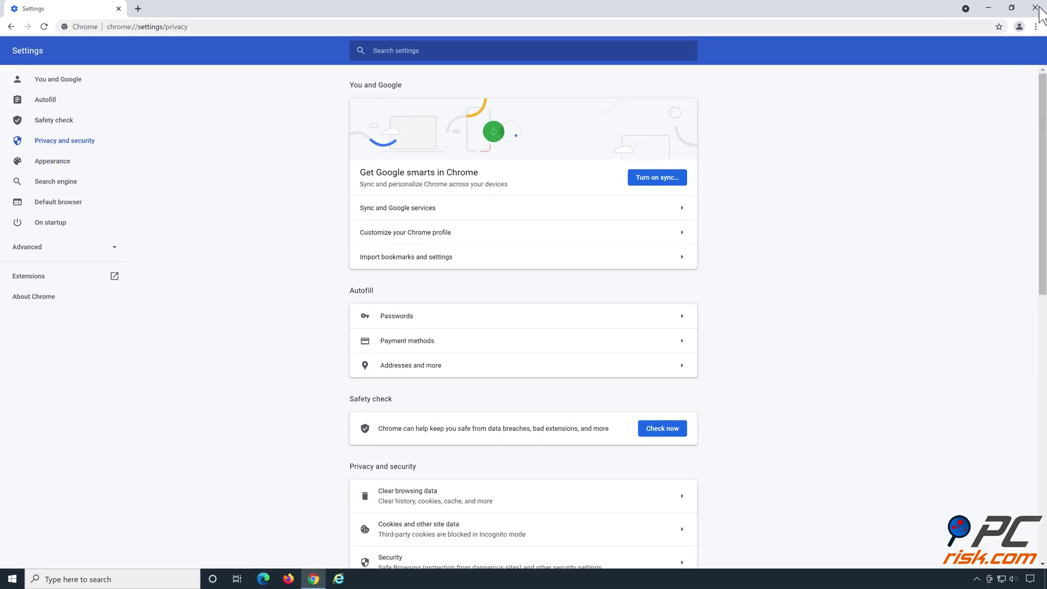
# Step: Close Chrome and open Windows Settings from the Start button's right-click menu
pyautogui.click(1037, 9)
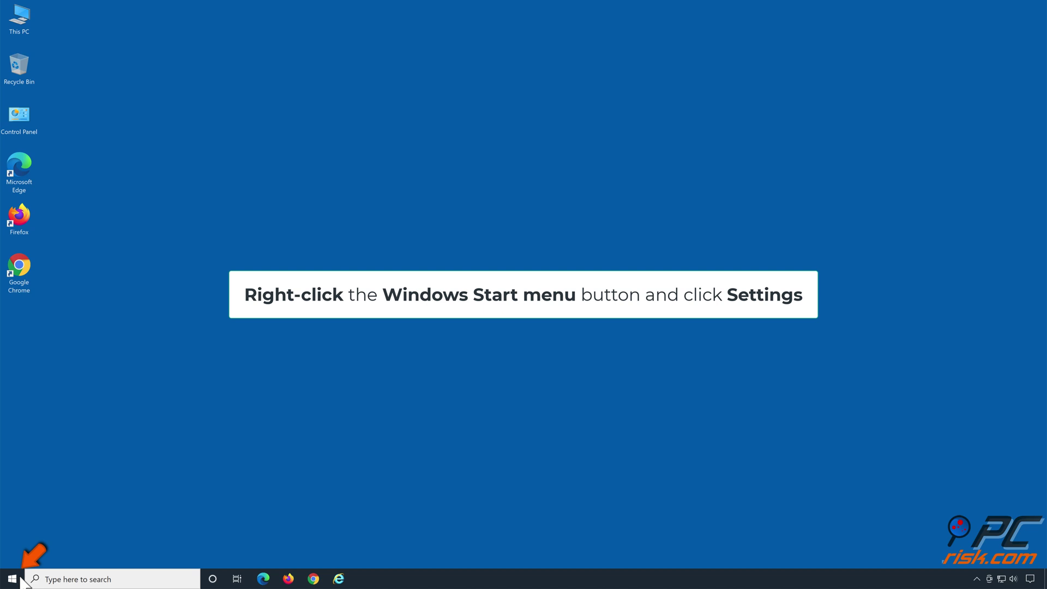
pyautogui.rightClick(21, 578)
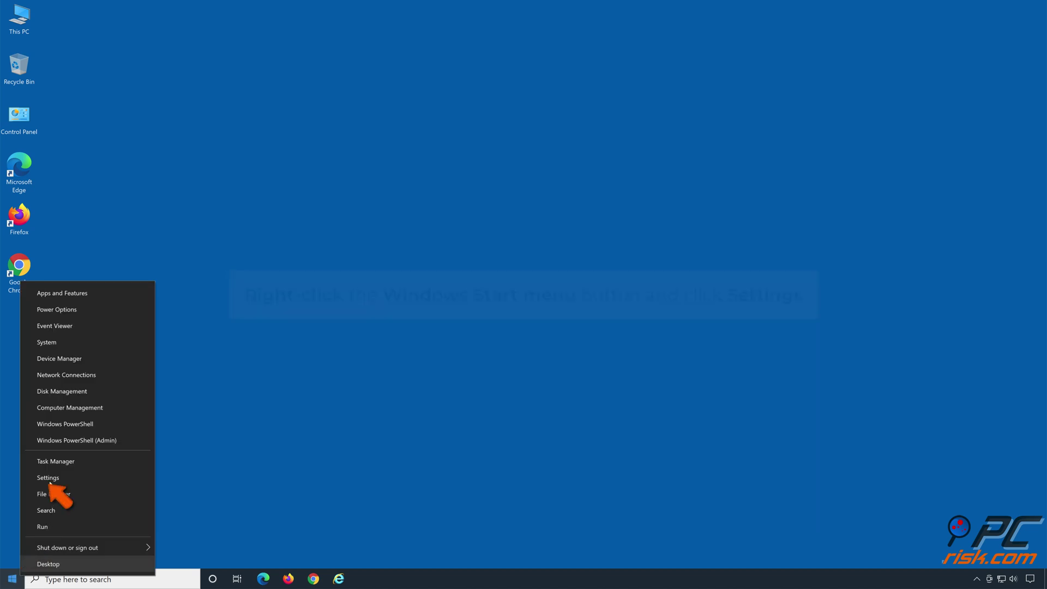
pyautogui.click(48, 478)
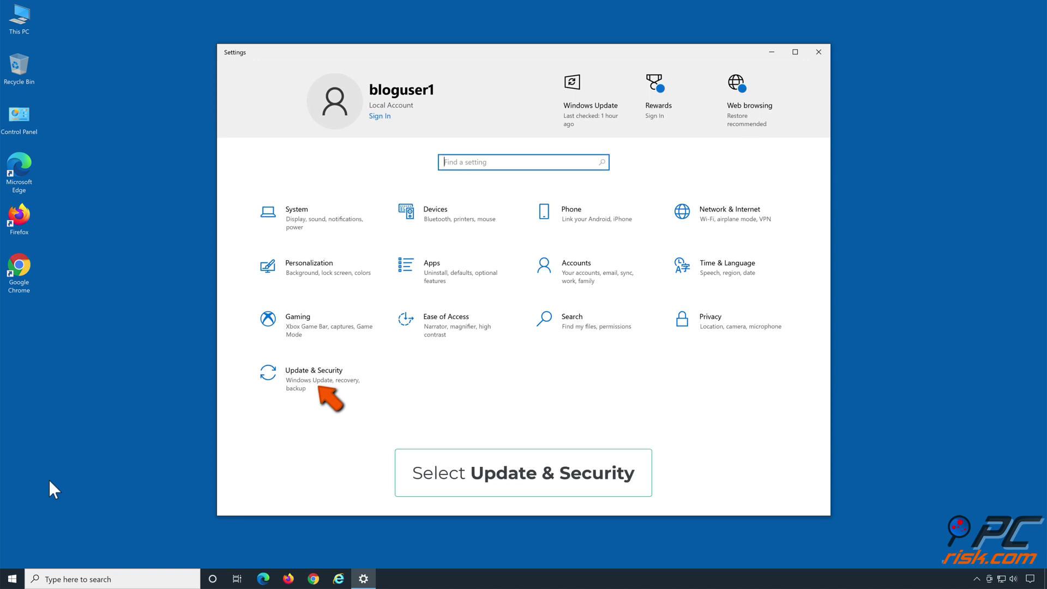
# Step: Go to Update & Security > Troubleshoot > Additional troubleshooters and select Internet Connections
pyautogui.click(315, 387)
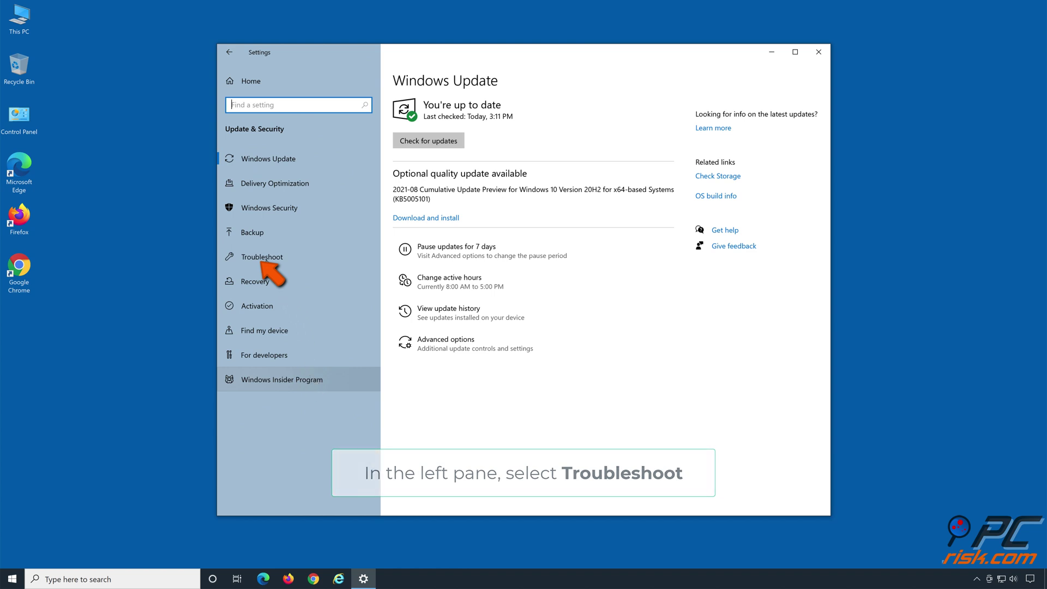
pyautogui.click(266, 260)
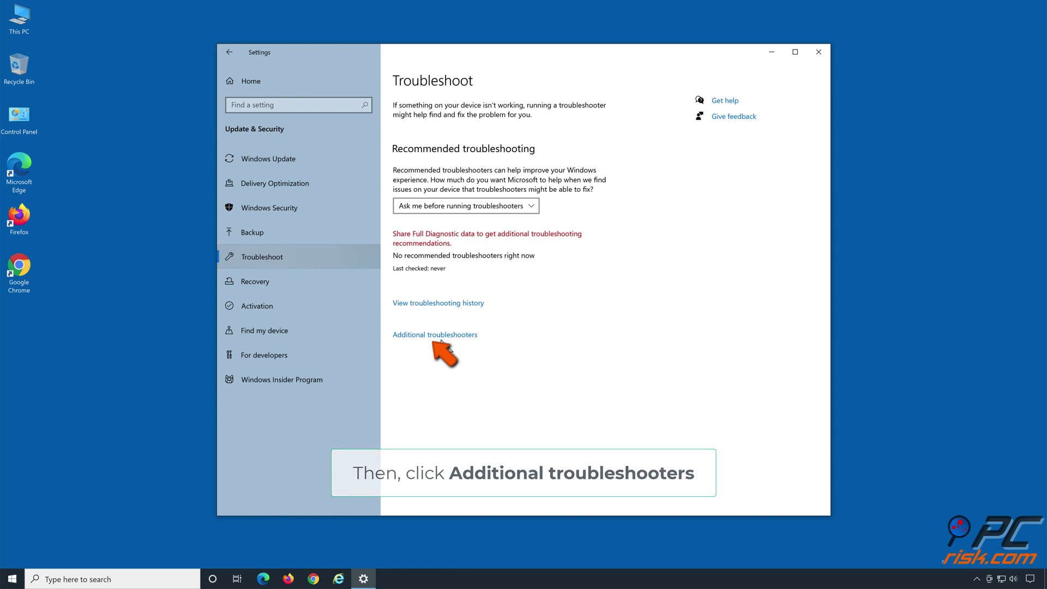
pyautogui.click(438, 336)
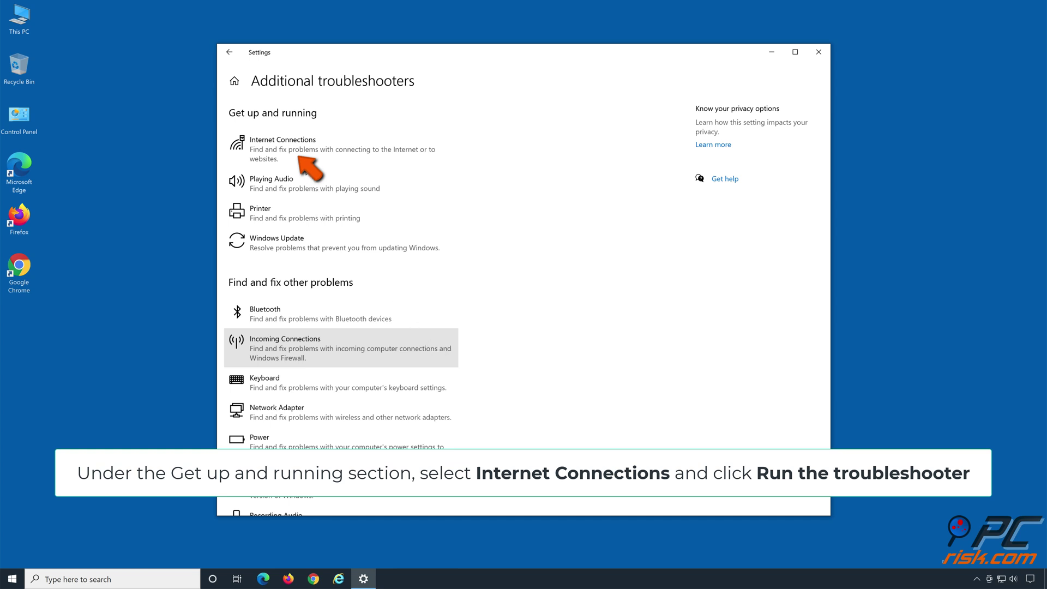
pyautogui.click(306, 160)
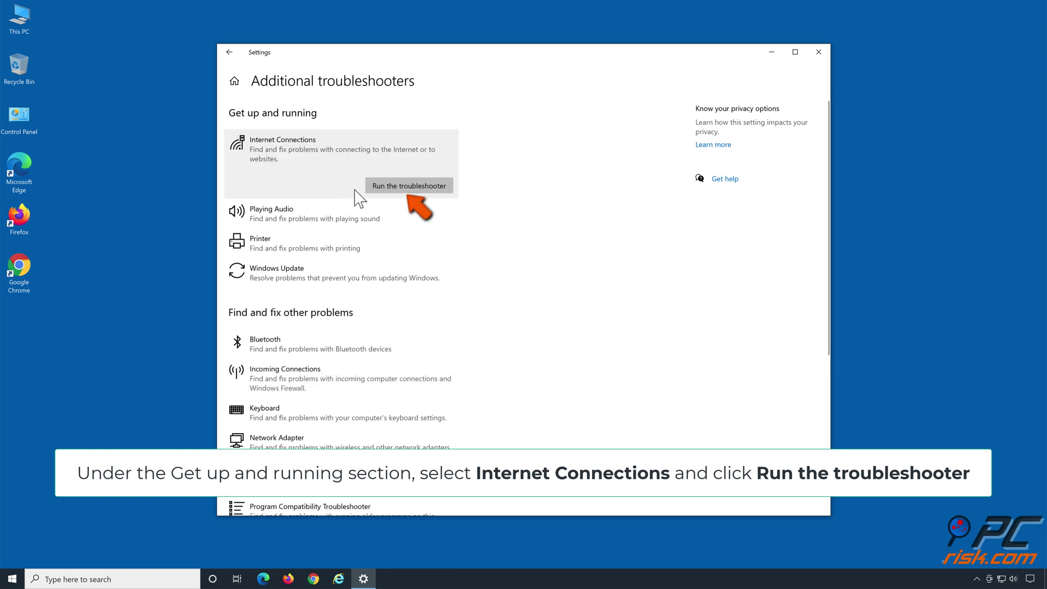
# Step: Run the Internet Connections troubleshooter on the Internet connection, then close it and Settings
pyautogui.click(408, 186)
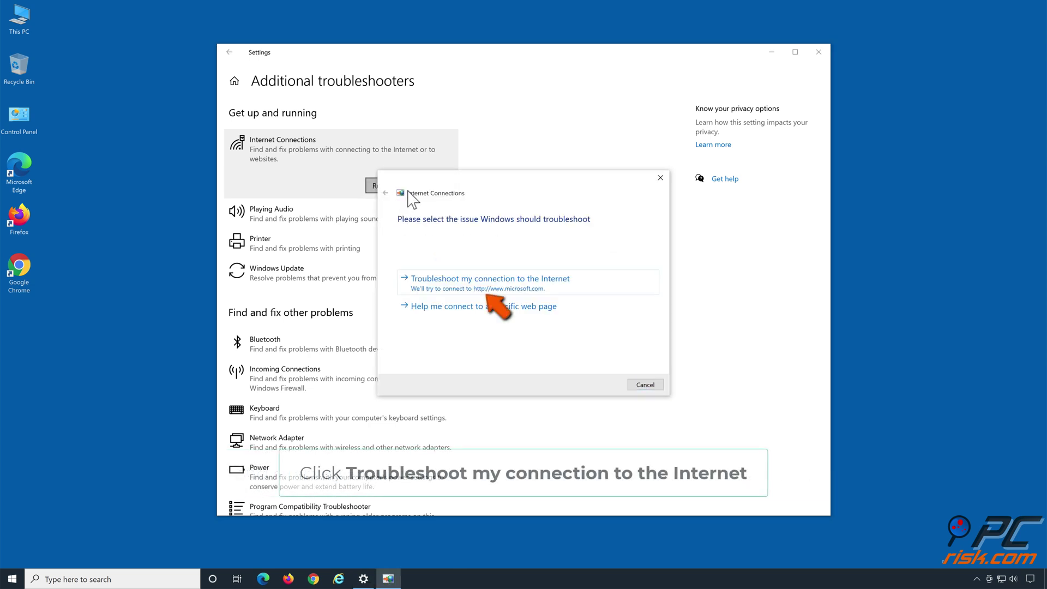
pyautogui.click(485, 284)
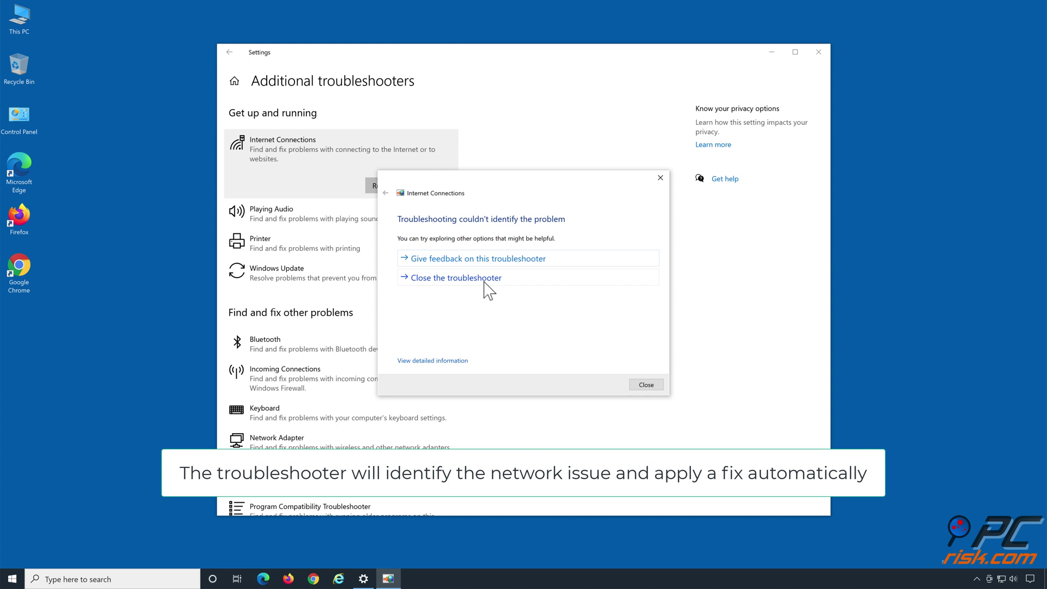
pyautogui.click(485, 282)
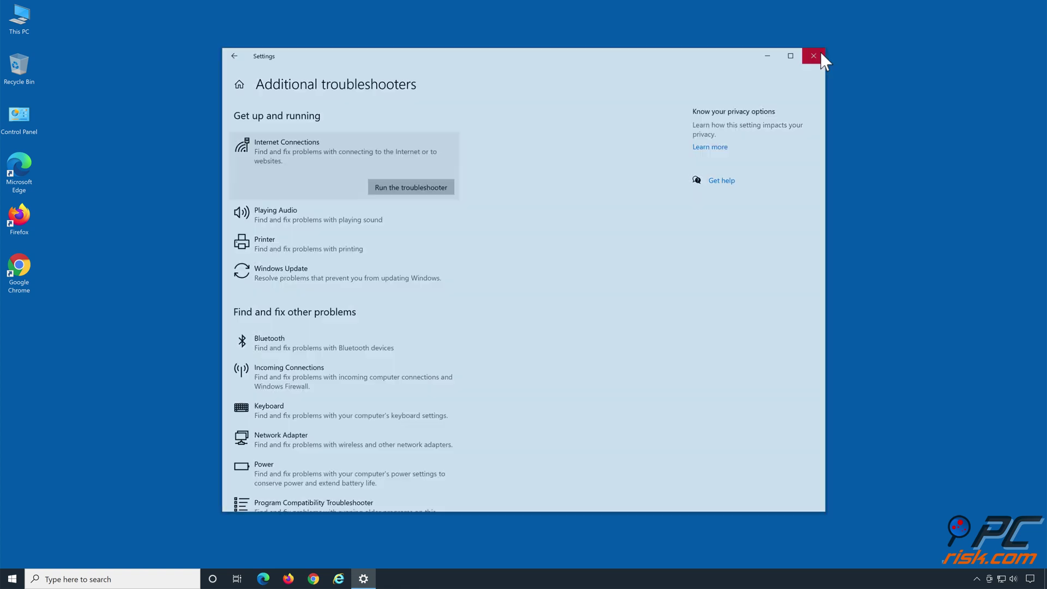
pyautogui.click(820, 52)
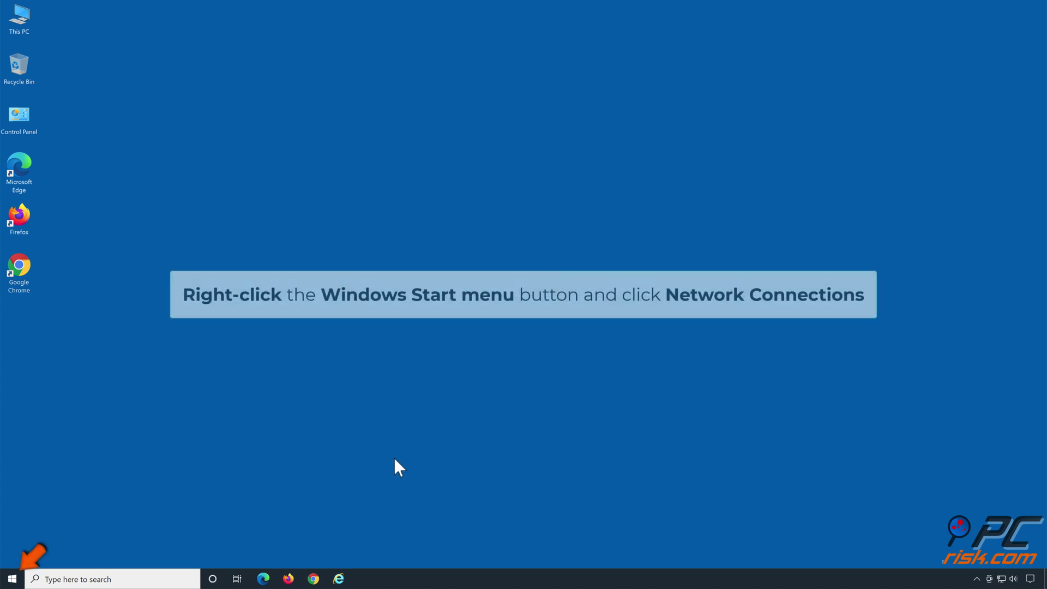
# Step: Switch Use a proxy server to Off on the Proxy settings page, then close Settings
pyautogui.rightClick(12, 579)
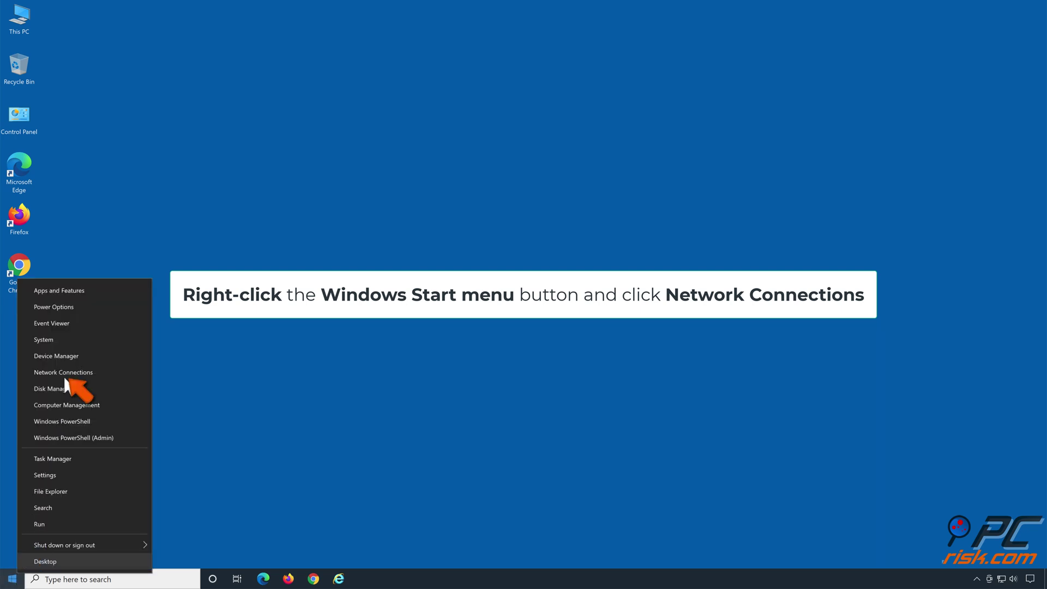
pyautogui.click(63, 375)
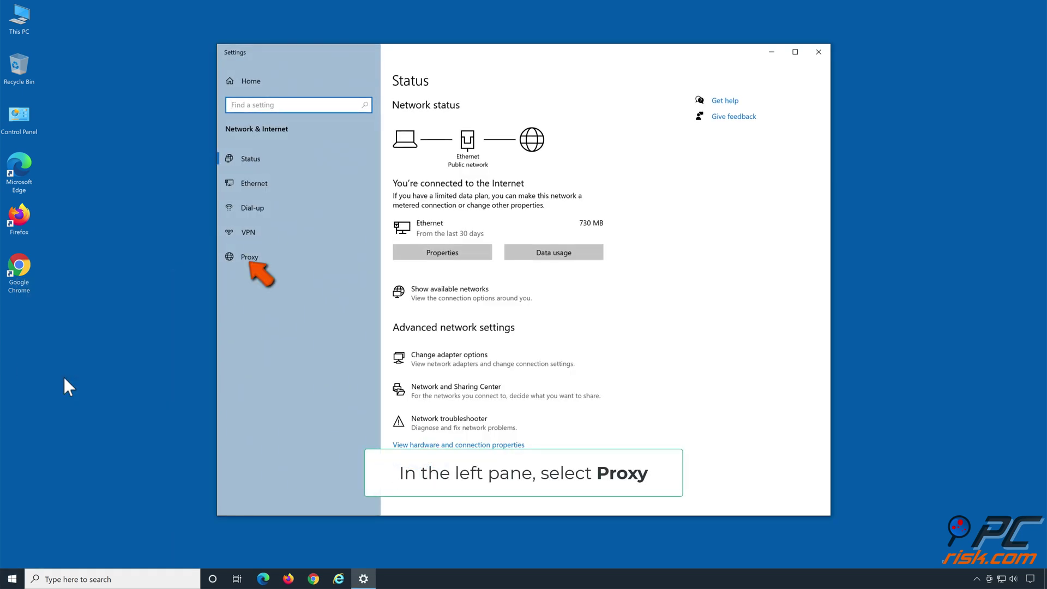
pyautogui.click(249, 260)
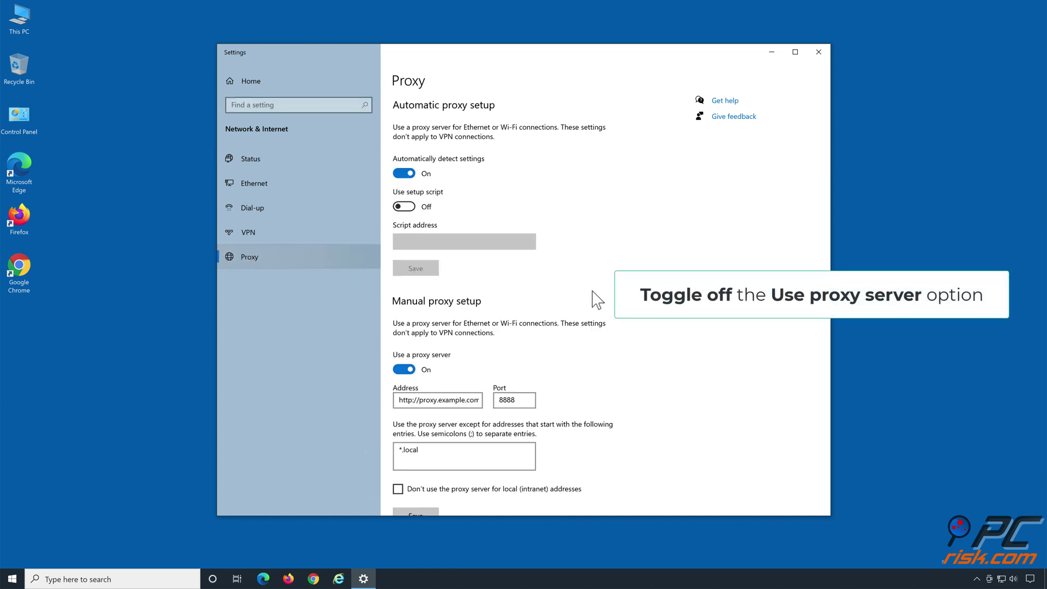
pyautogui.scroll(-2, 597, 300)
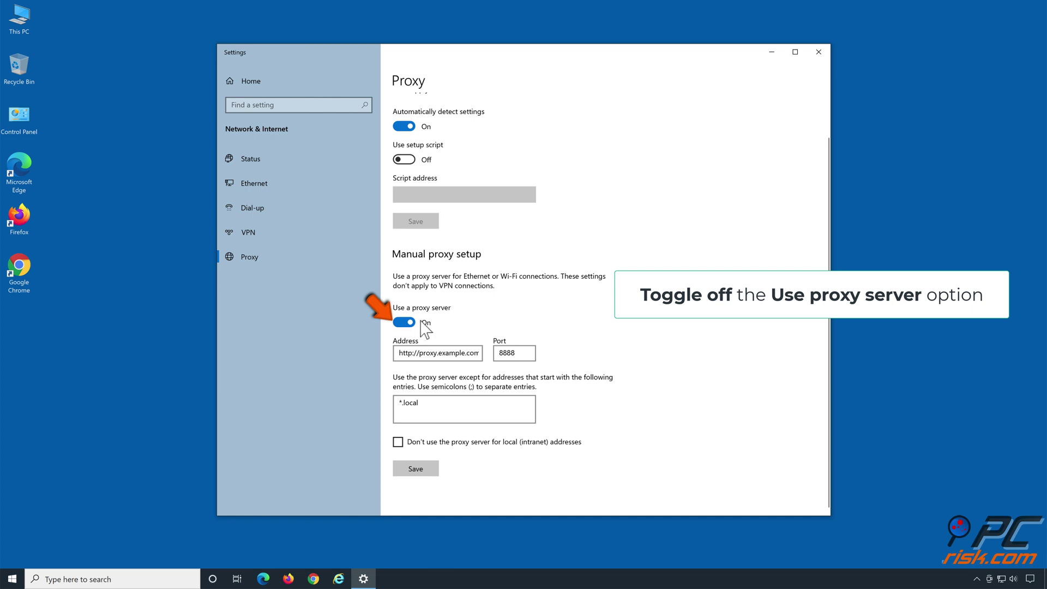
pyautogui.click(404, 322)
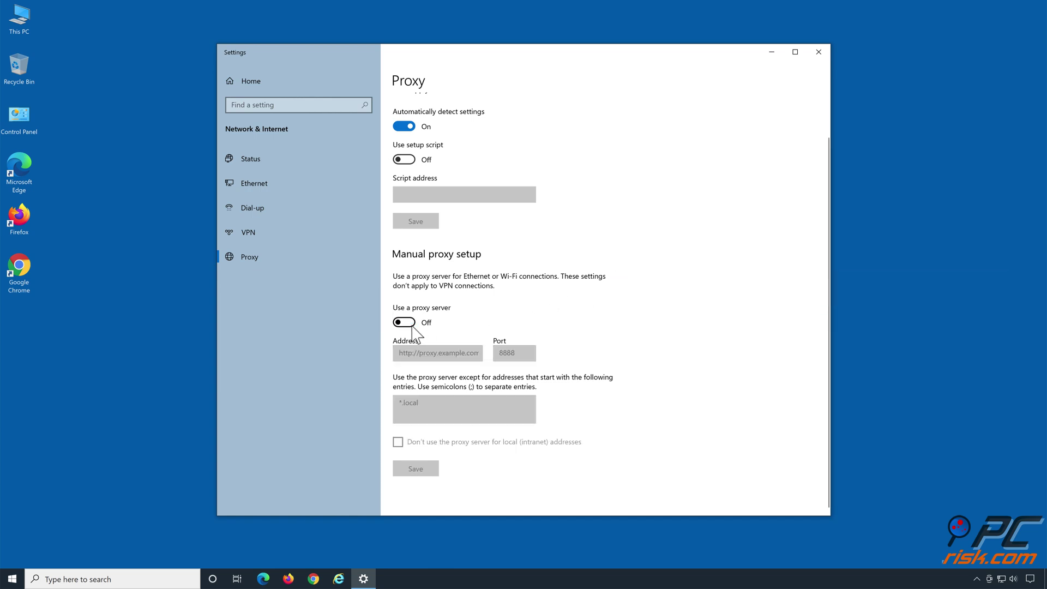
pyautogui.click(818, 53)
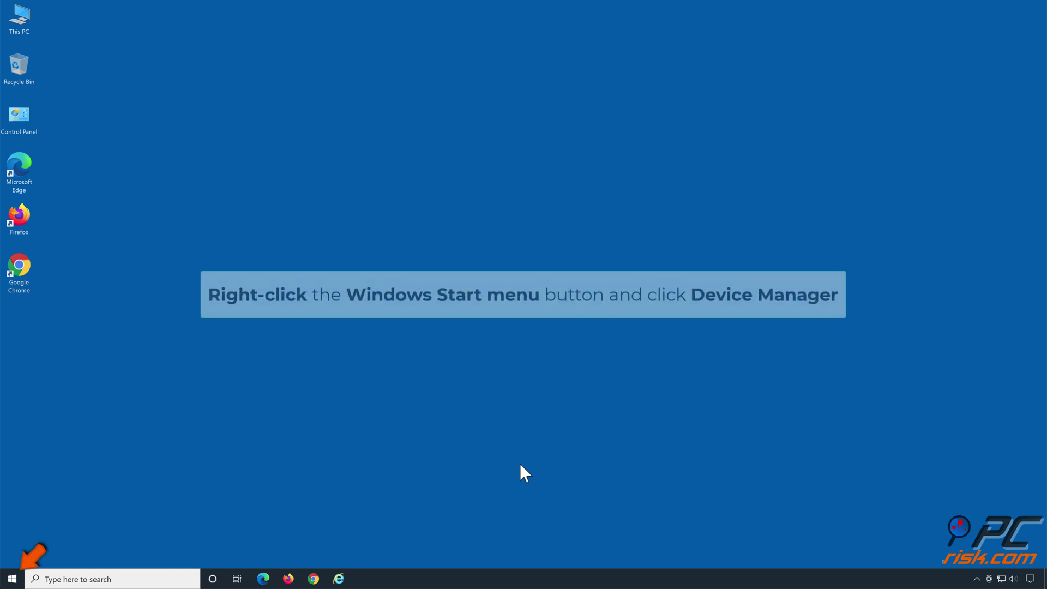
# Step: In Device Manager, uninstall the Intel(R) 82574L Gigabit Network Connection under Network adapters
pyautogui.rightClick(12, 579)
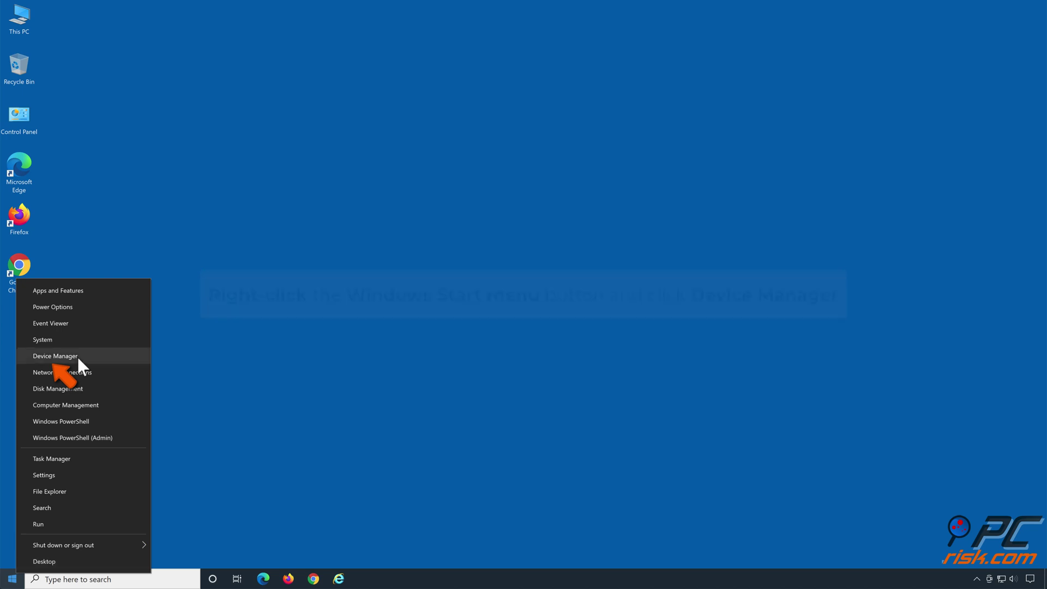
pyautogui.click(78, 357)
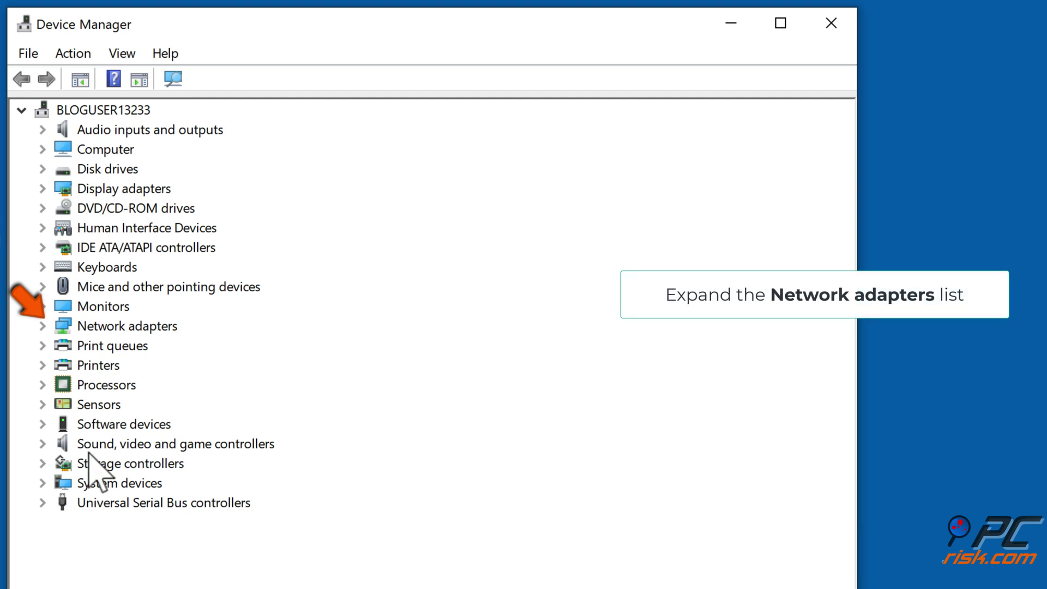
pyautogui.click(43, 326)
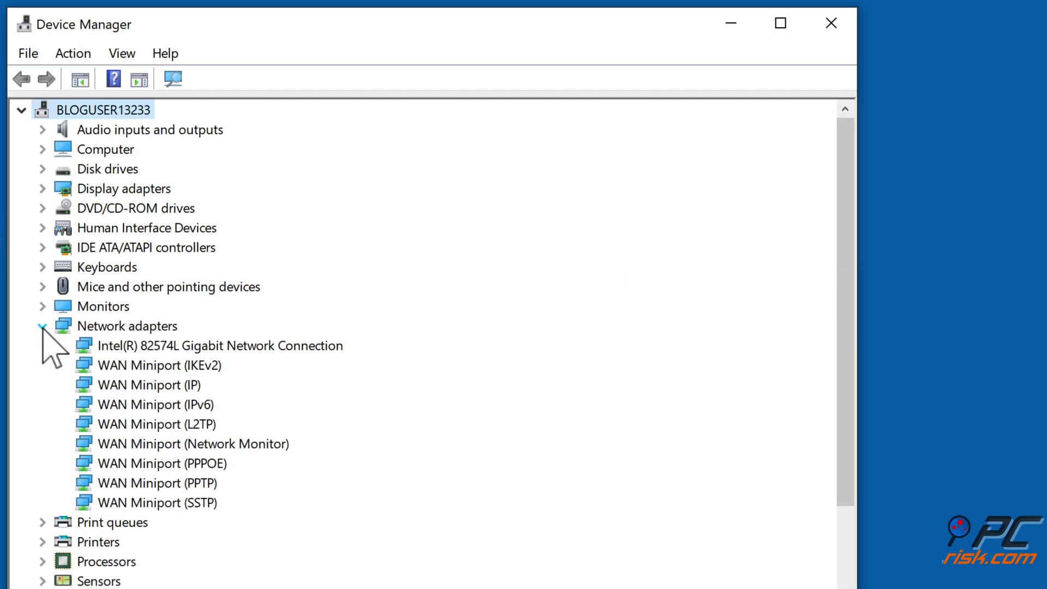
pyautogui.click(242, 351)
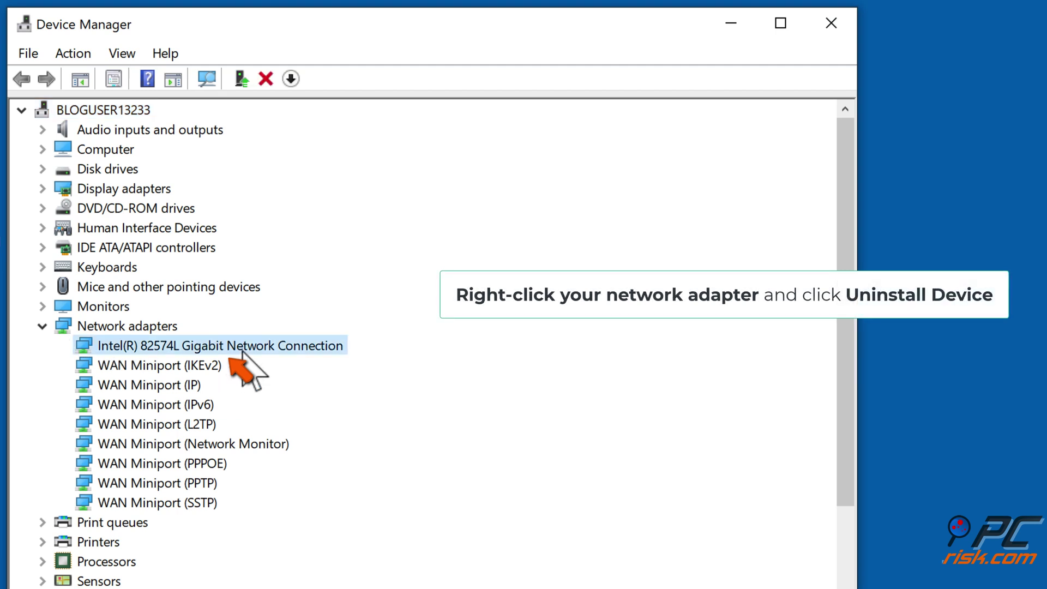
pyautogui.rightClick(242, 351)
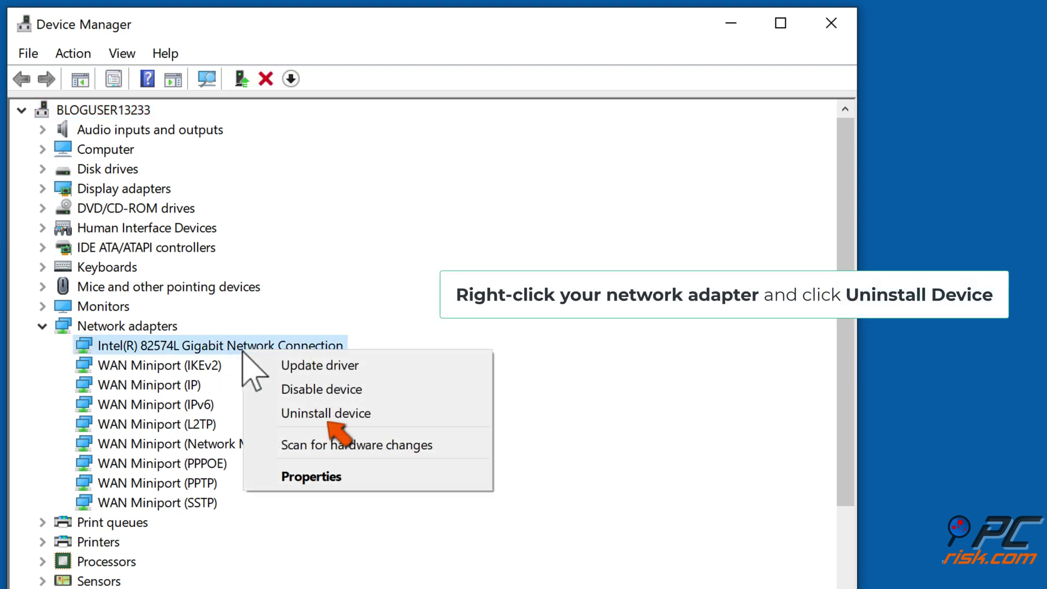
pyautogui.click(322, 414)
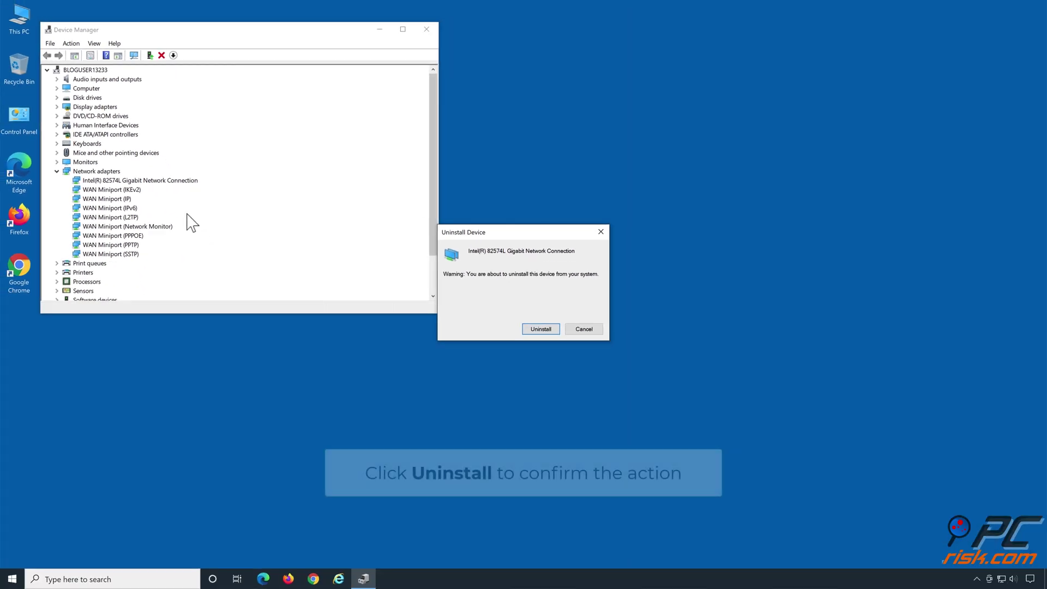
pyautogui.click(541, 329)
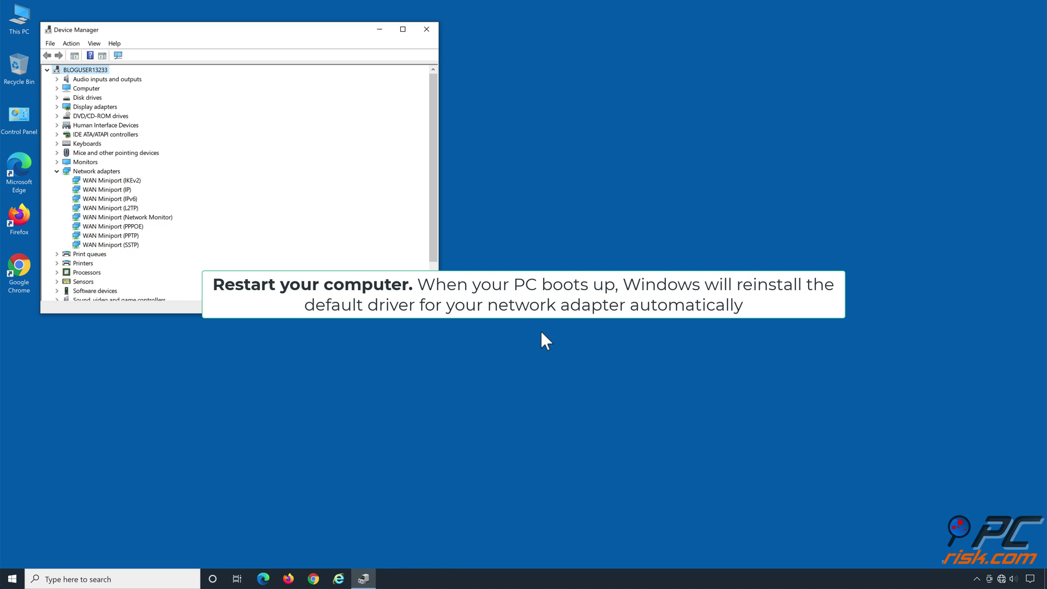
# Step: Close Device Manager and restart Windows from the Start menu's power options
pyautogui.click(426, 30)
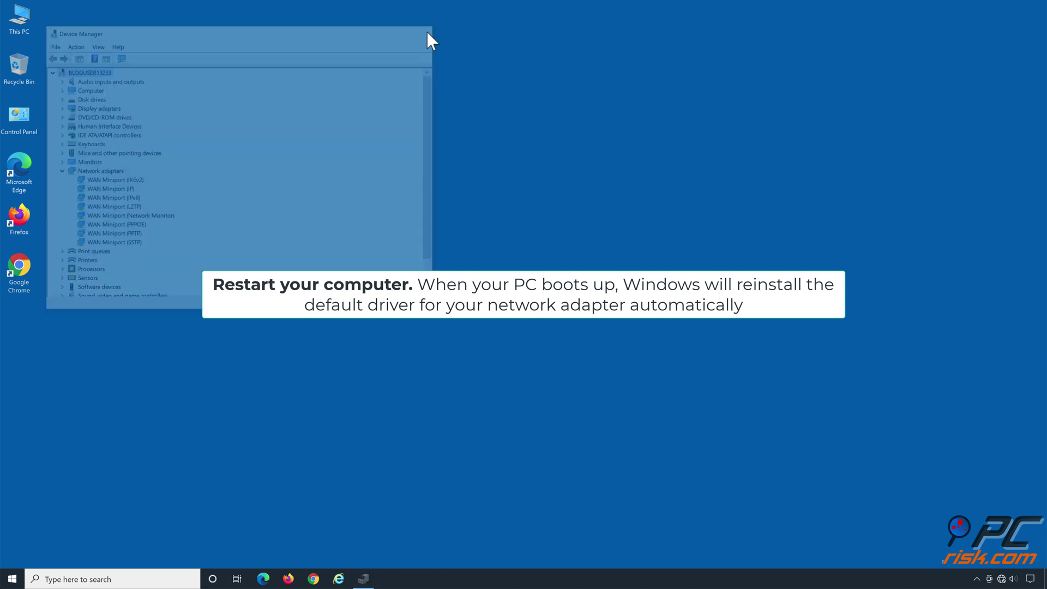
pyautogui.click(19, 577)
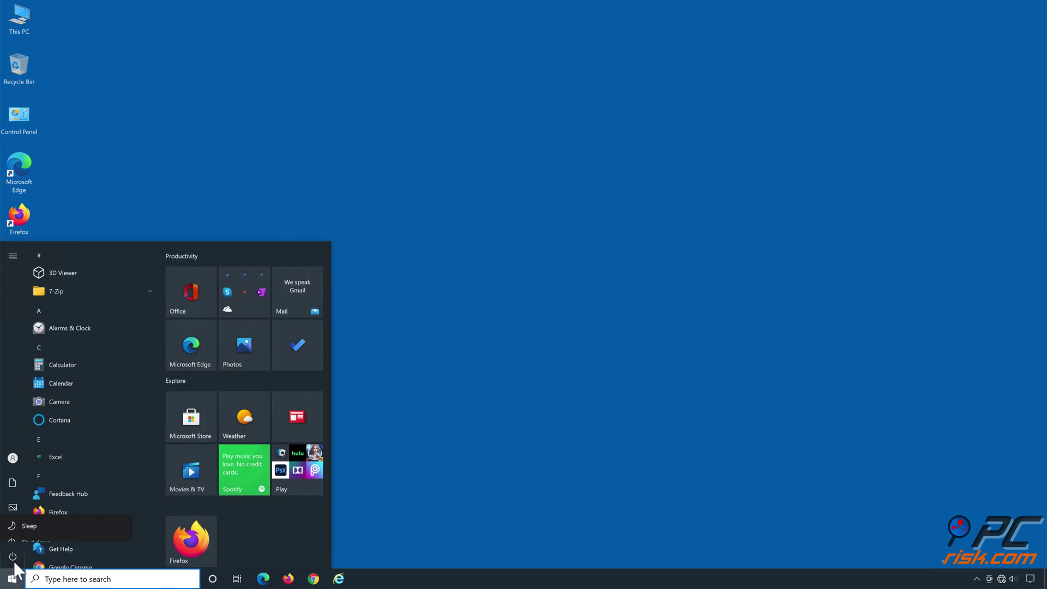
pyautogui.click(13, 558)
pyautogui.click(29, 535)
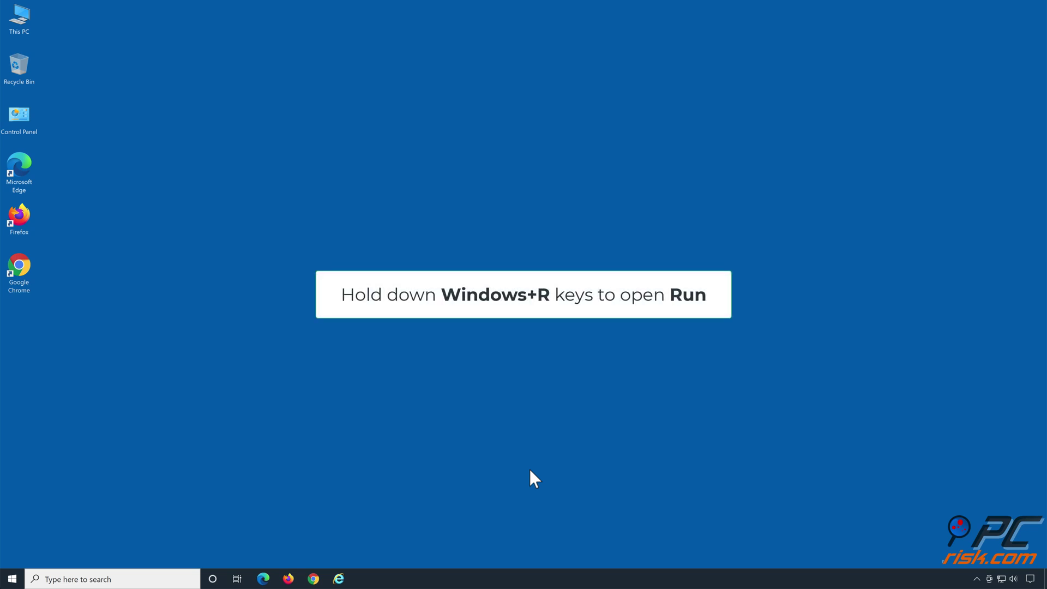
# Step: Run cmd from the Win+R dialog as administrator using Ctrl+Shift+Enter
pyautogui.press('super+r')
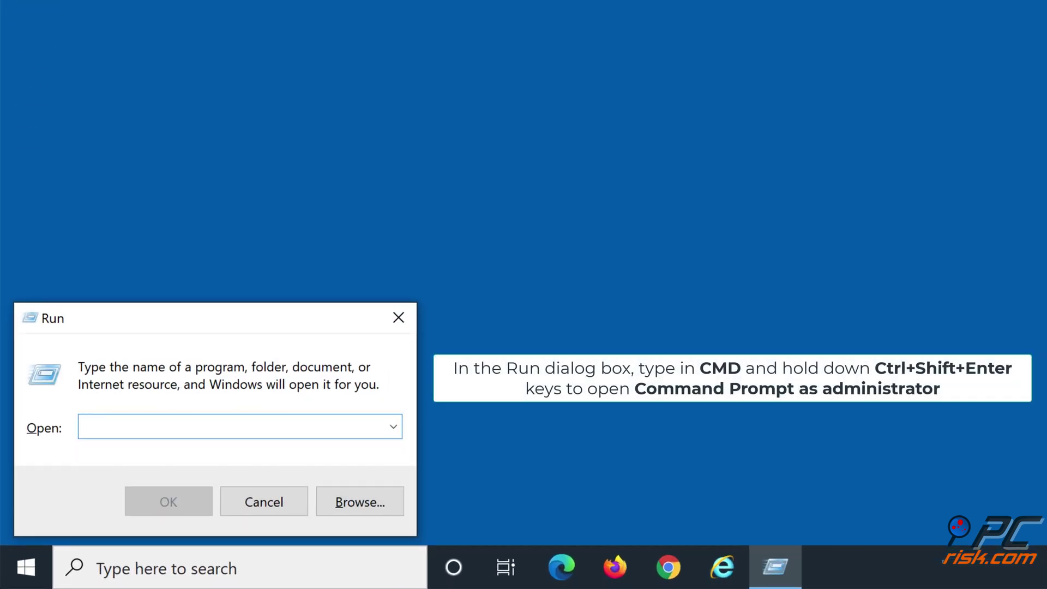
pyautogui.write('cmd')
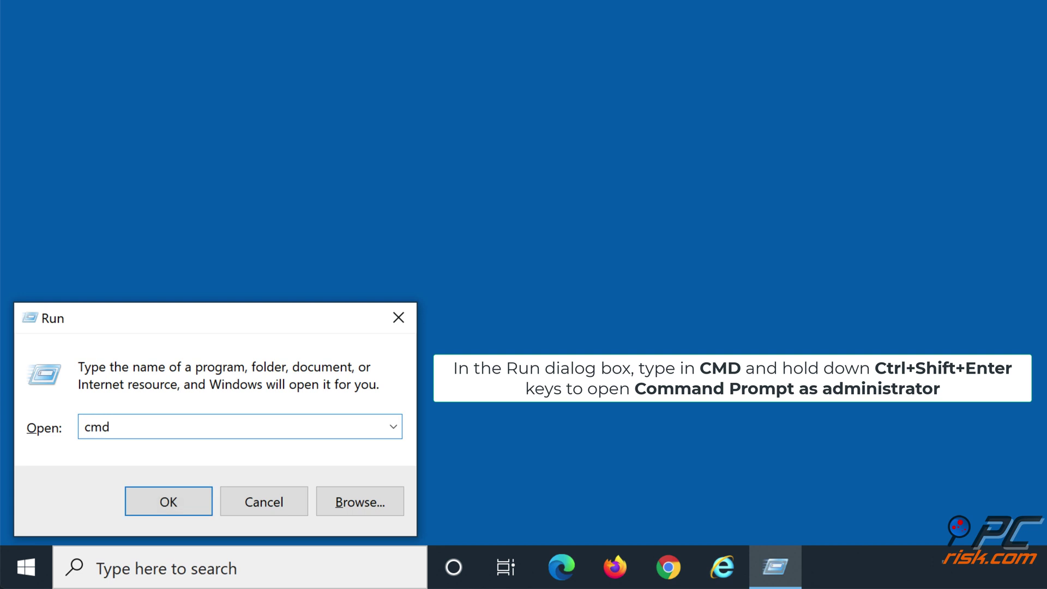
pyautogui.hotkey('ctrl', 'shift', 'Return')
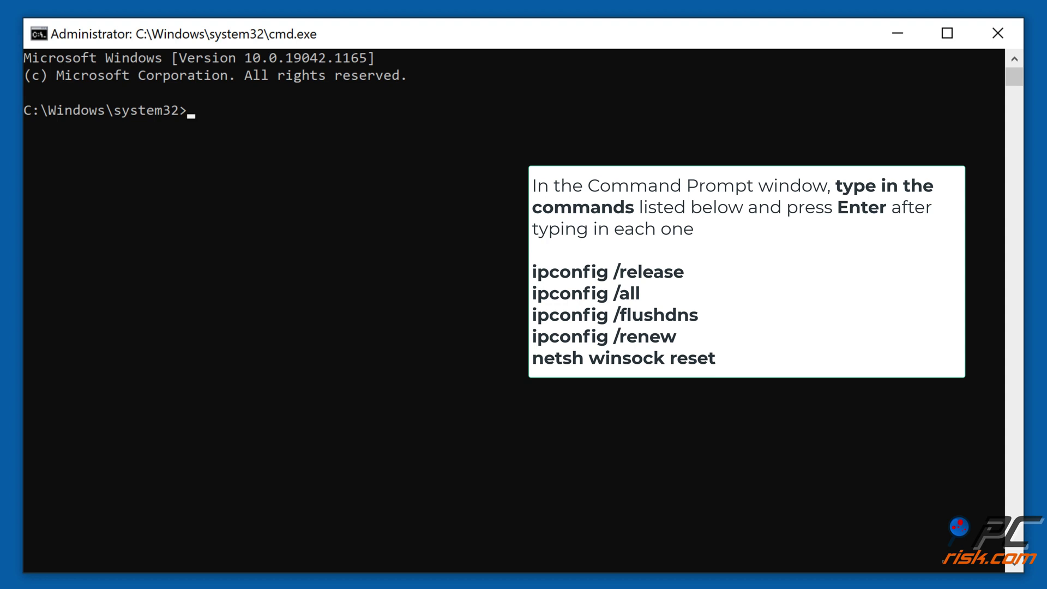
# Step: Run ipconfig /release, /all, /flushdns and /renew, then netsh winsock reset
pyautogui.write('ipconfig /release')
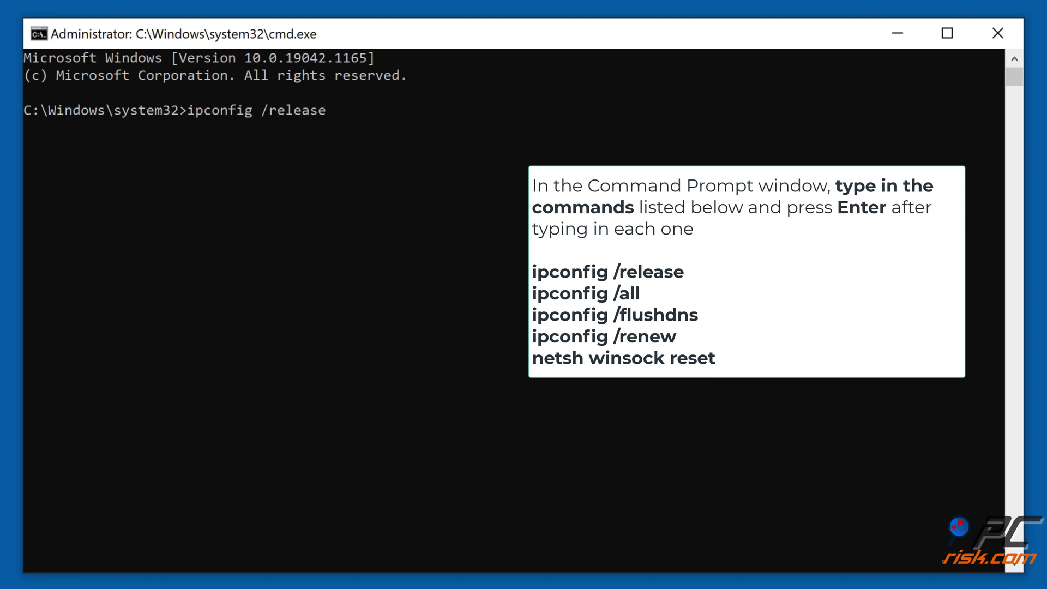
pyautogui.press('Return')
pyautogui.write('ipconfig /all')
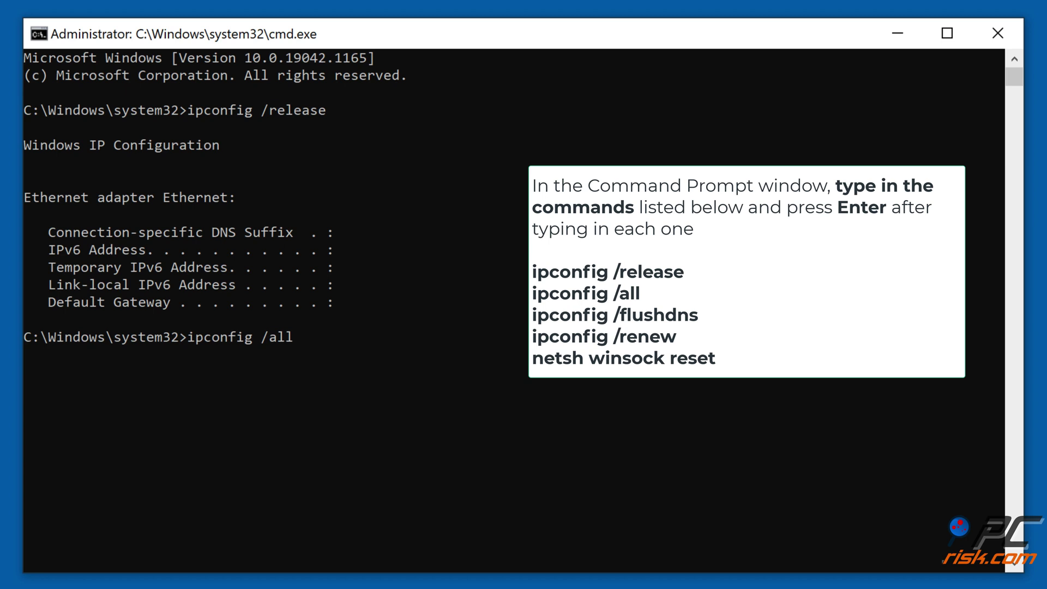
pyautogui.press('Return')
pyautogui.write('ipconfig')
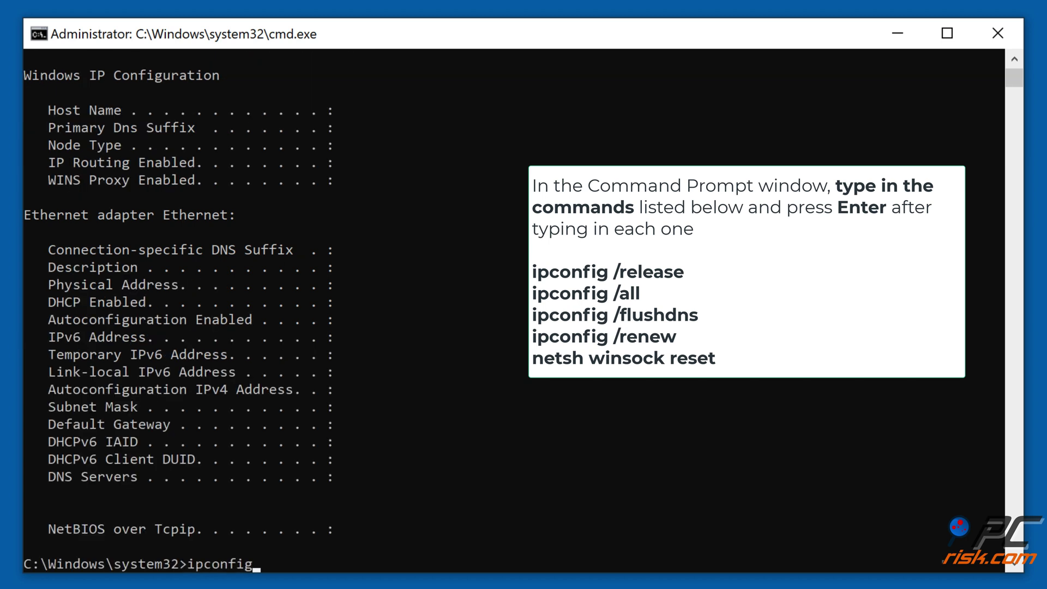
pyautogui.write(' /flushdns')
pyautogui.press('Return')
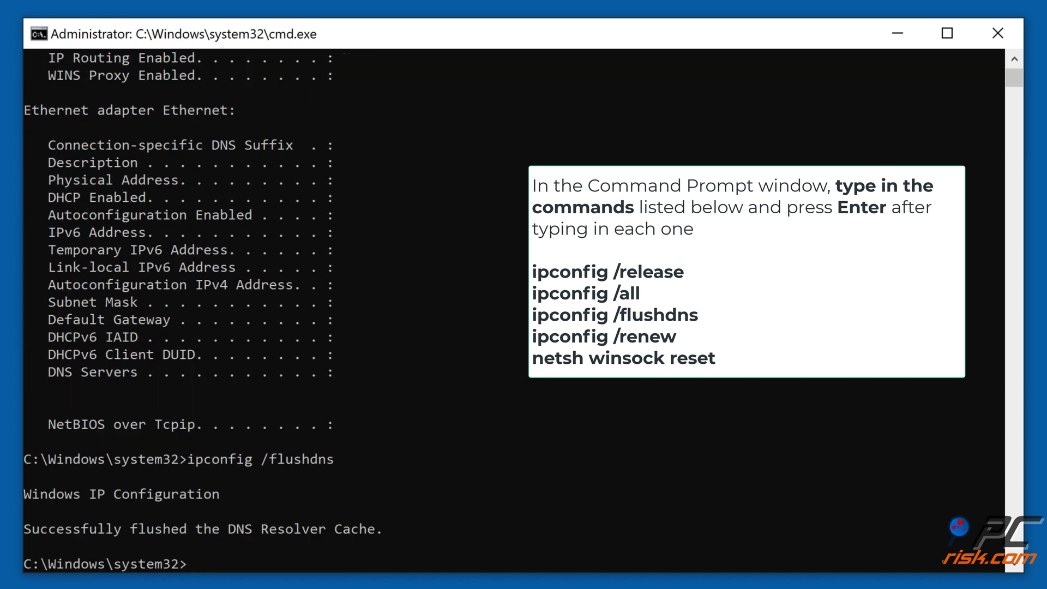
pyautogui.write('ipconfig /renew')
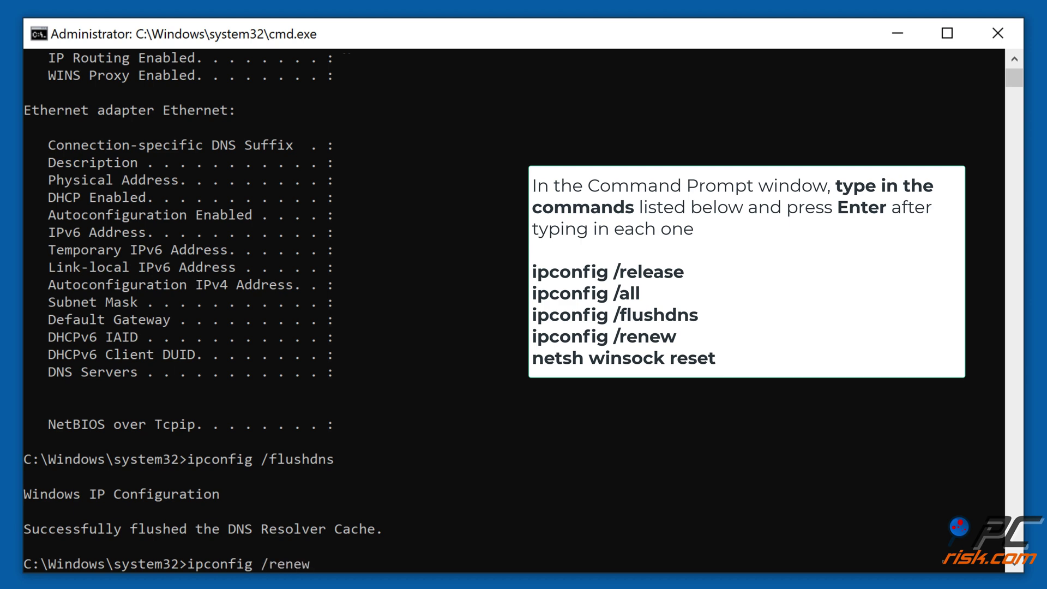
pyautogui.press('Return')
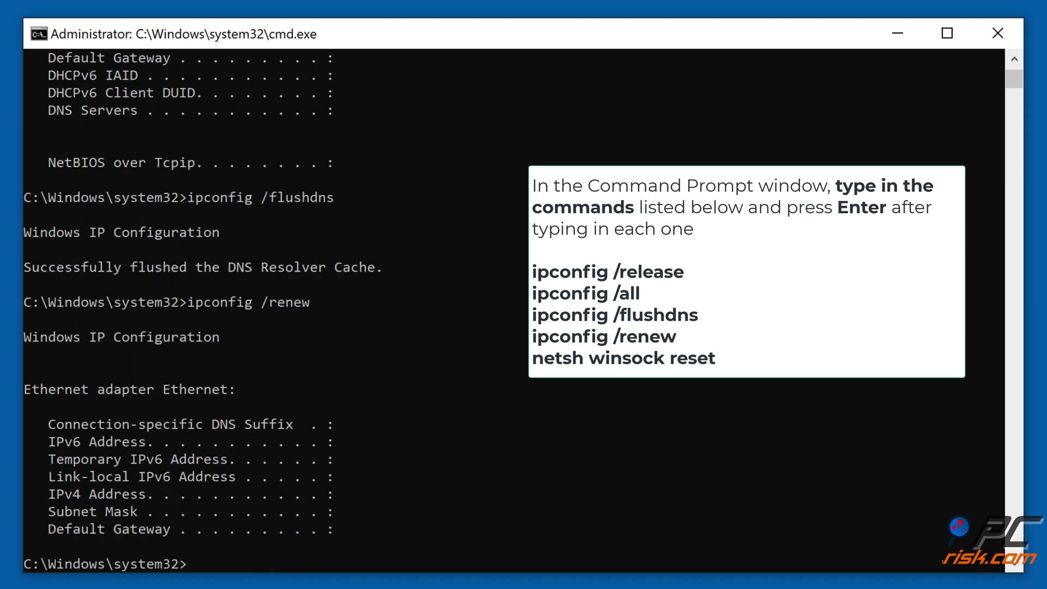
pyautogui.write('netsh winsock reset')
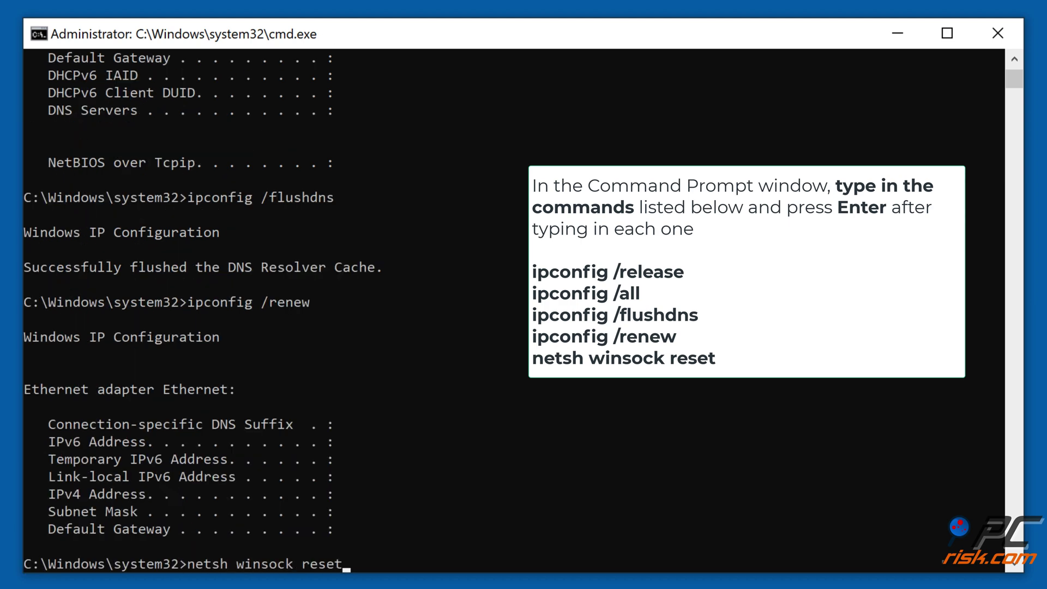
pyautogui.press('Return')
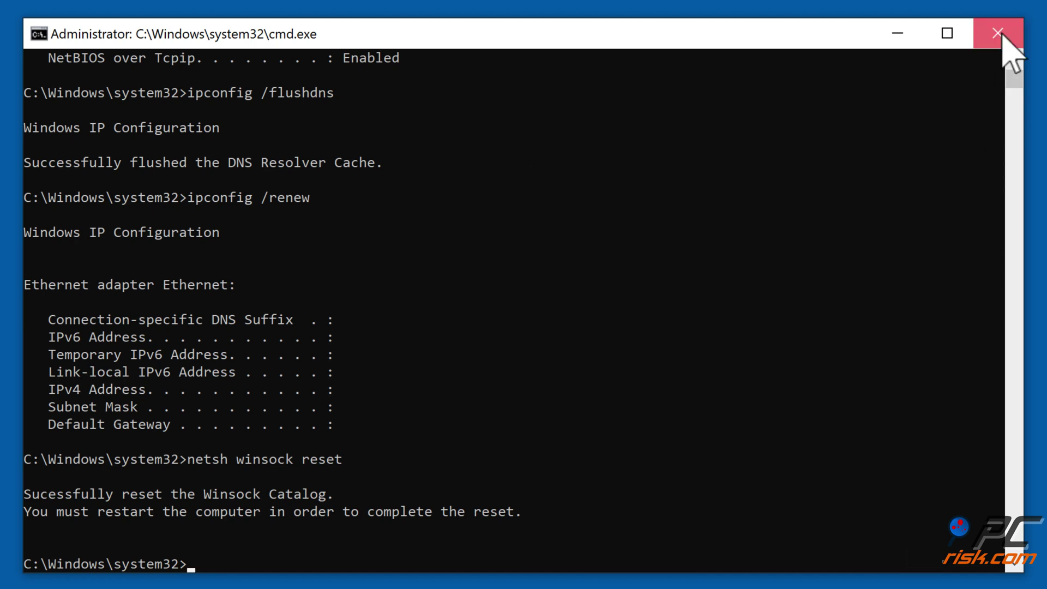
# Step: Close Command Prompt and restart the PC from the Start menu's power options
pyautogui.click(1002, 33)
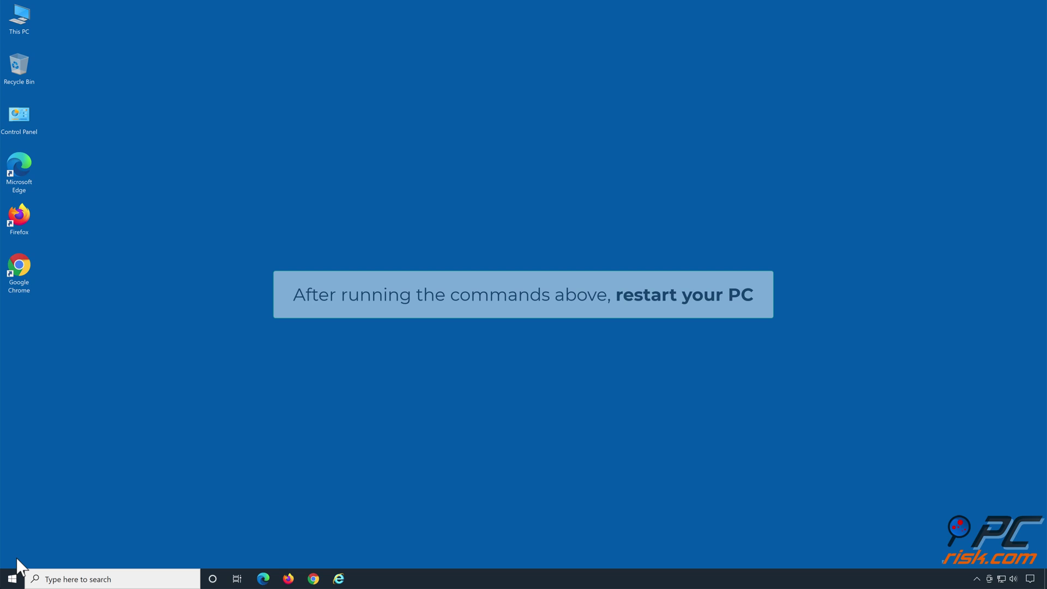
pyautogui.click(13, 577)
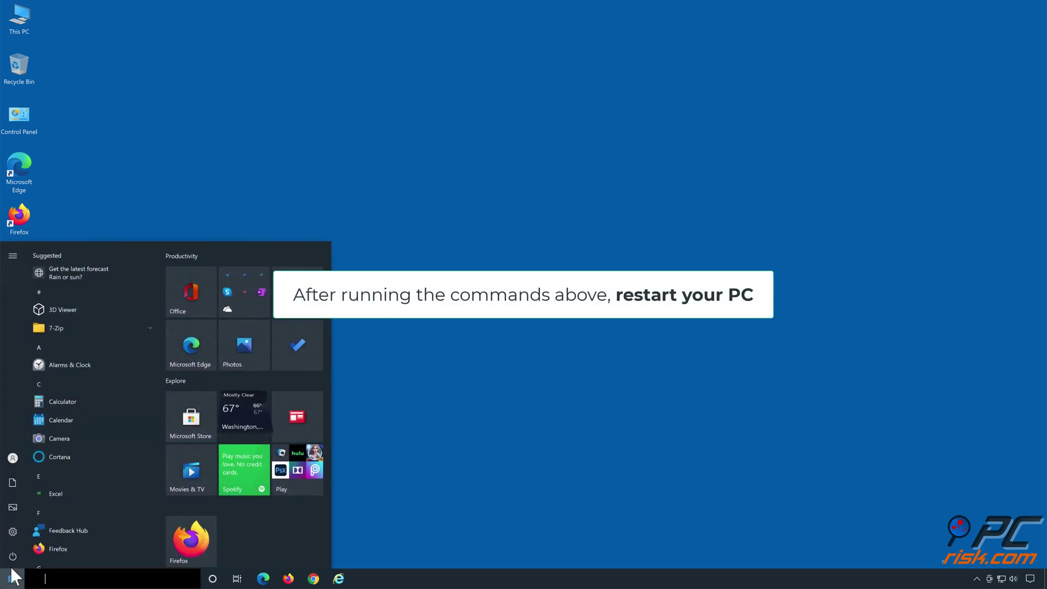
pyautogui.click(12, 556)
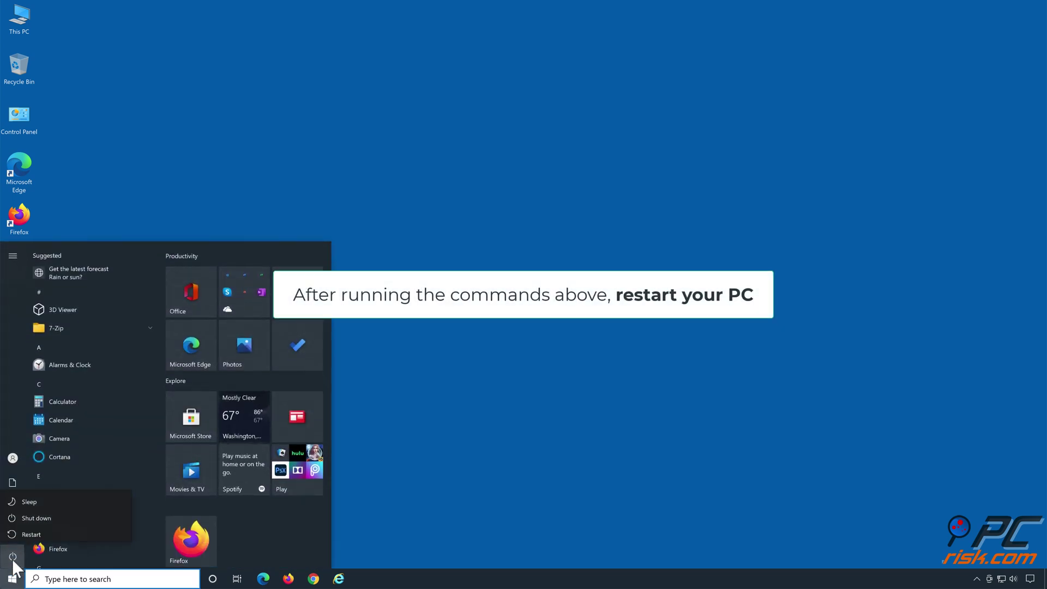
pyautogui.click(30, 531)
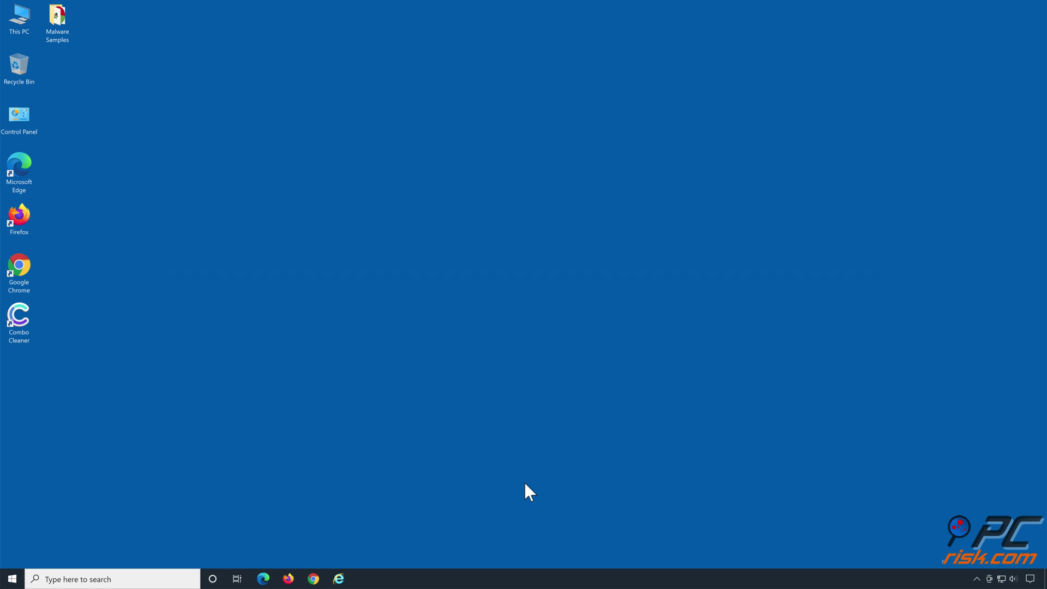
# Step: Launch Combo Cleaner, scan the PC, and quarantine the 21 detected threats, returning to the Dashboard
pyautogui.doubleClick(22, 327)
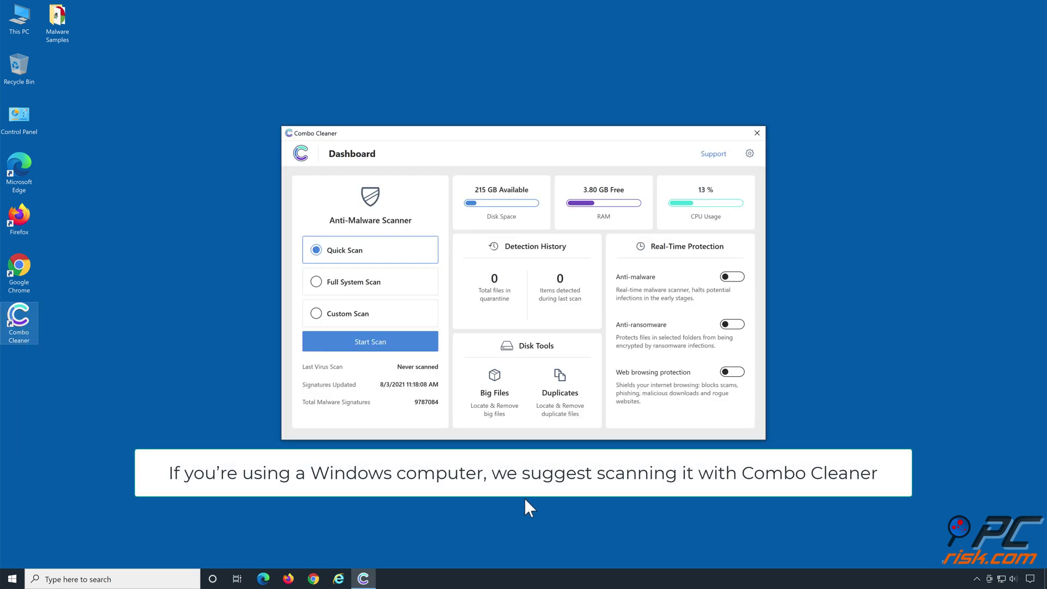
pyautogui.click(370, 347)
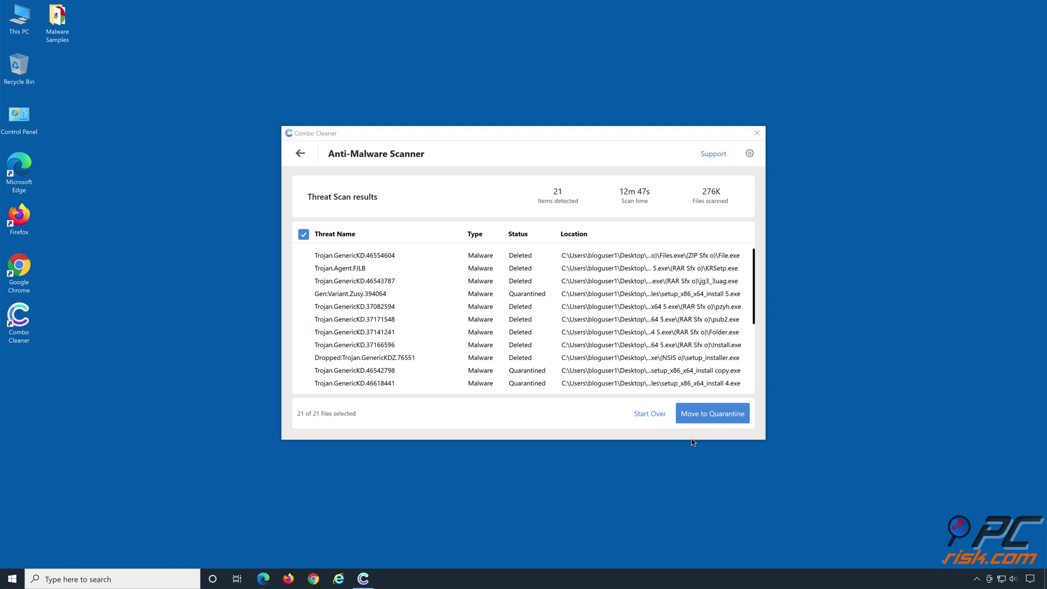
pyautogui.click(712, 420)
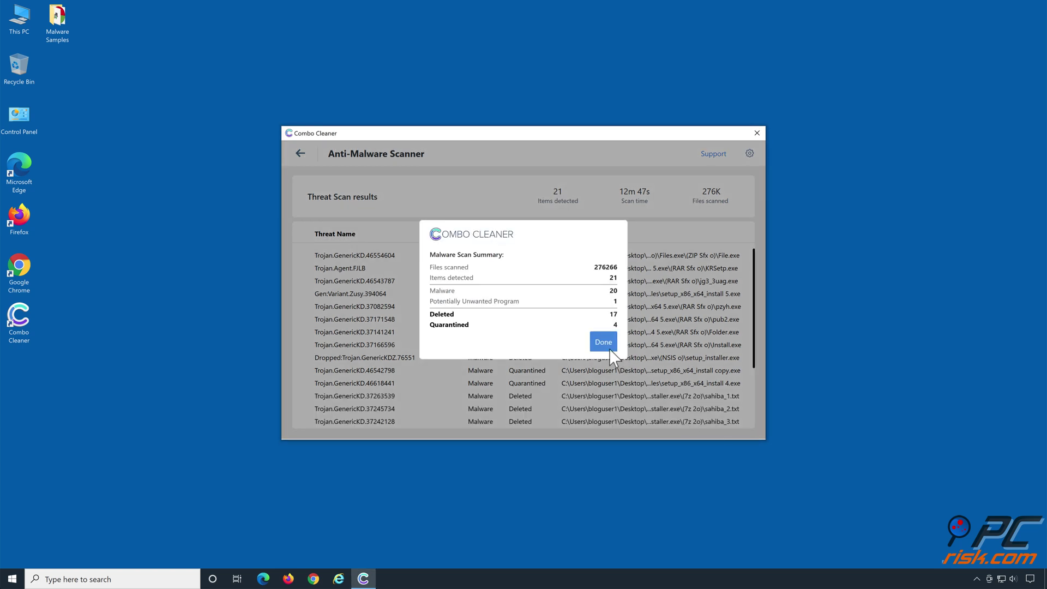
pyautogui.click(607, 348)
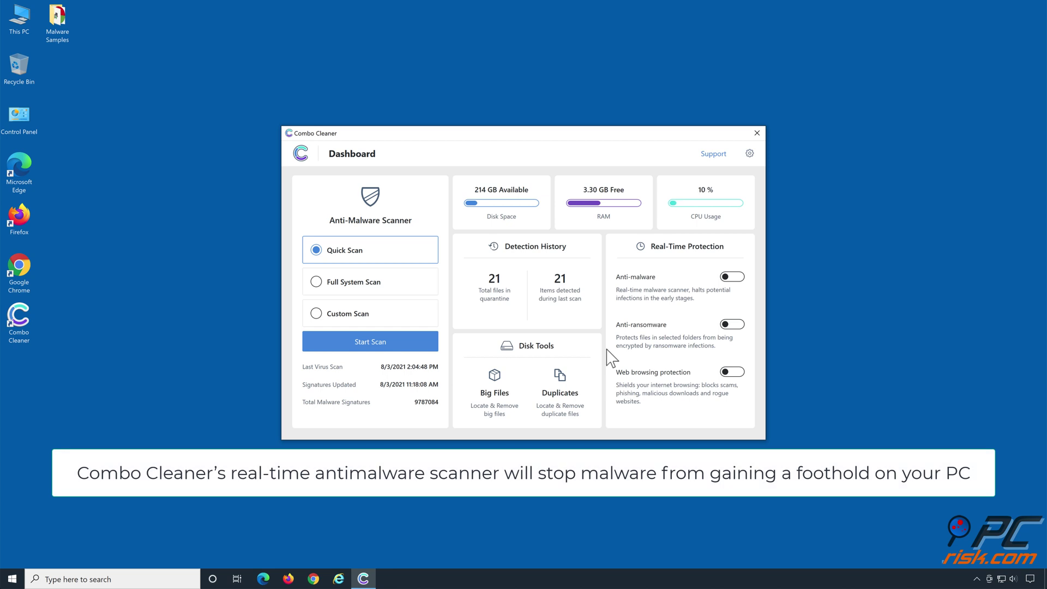
# Step: Enable Anti-malware and Anti-ransomware, protecting the Libraries > Documents folder, then return to the Dashboard
pyautogui.click(733, 278)
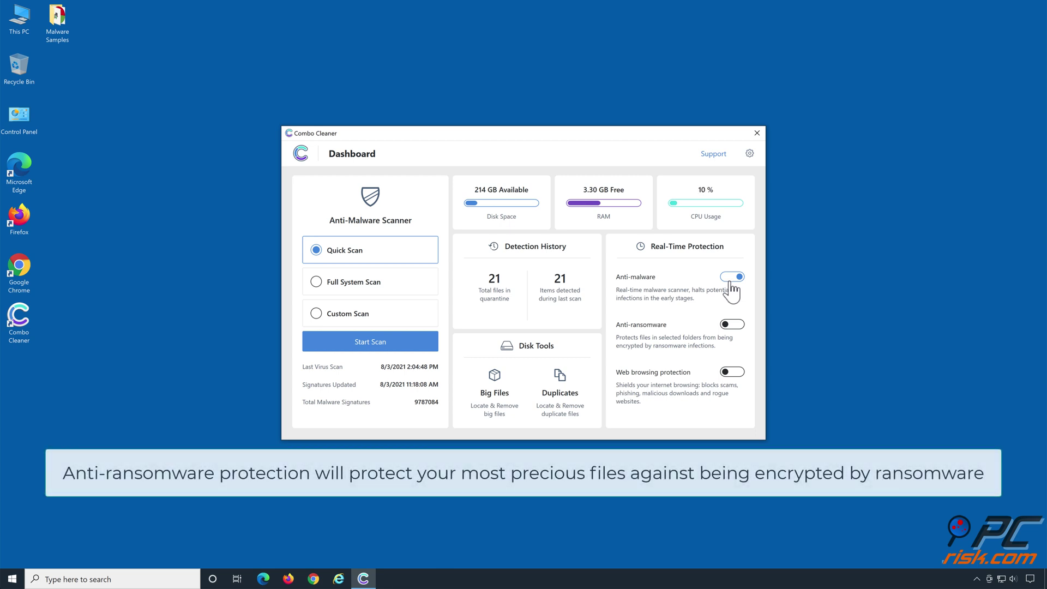
pyautogui.click(732, 325)
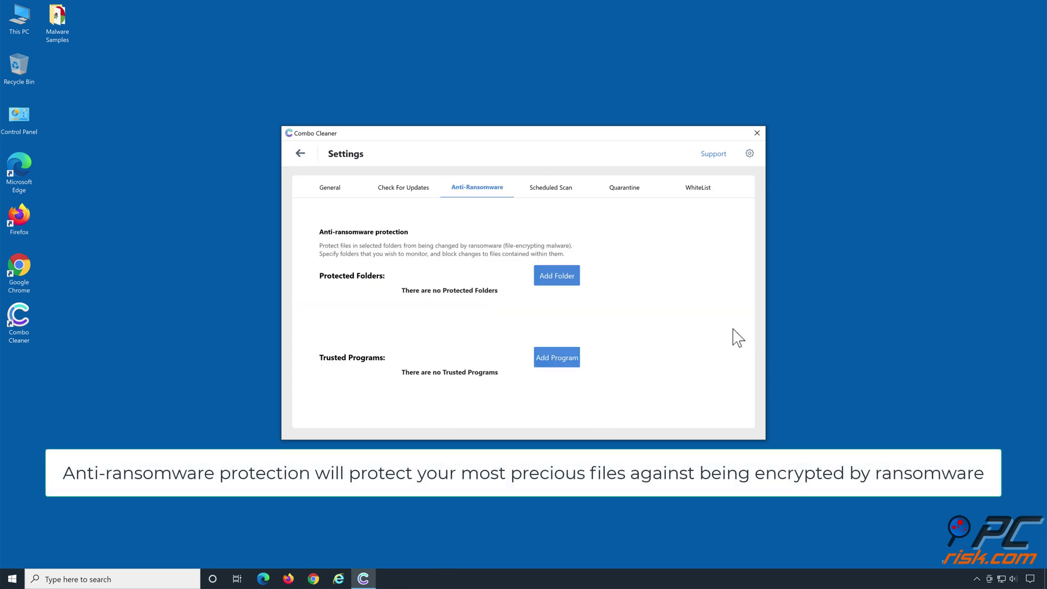
pyautogui.click(556, 283)
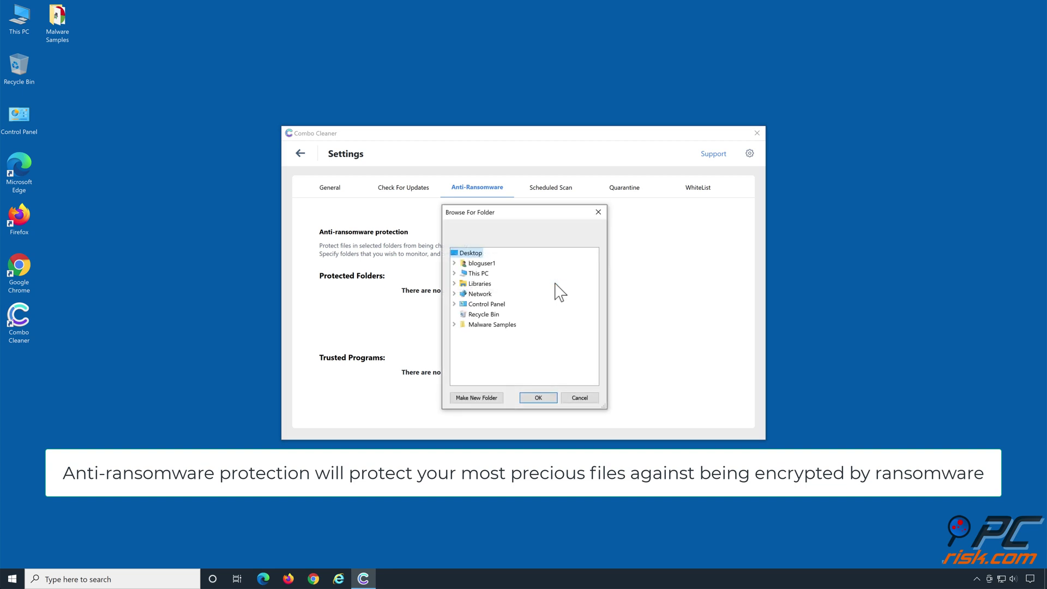
pyautogui.click(454, 284)
pyautogui.doubleClick(493, 305)
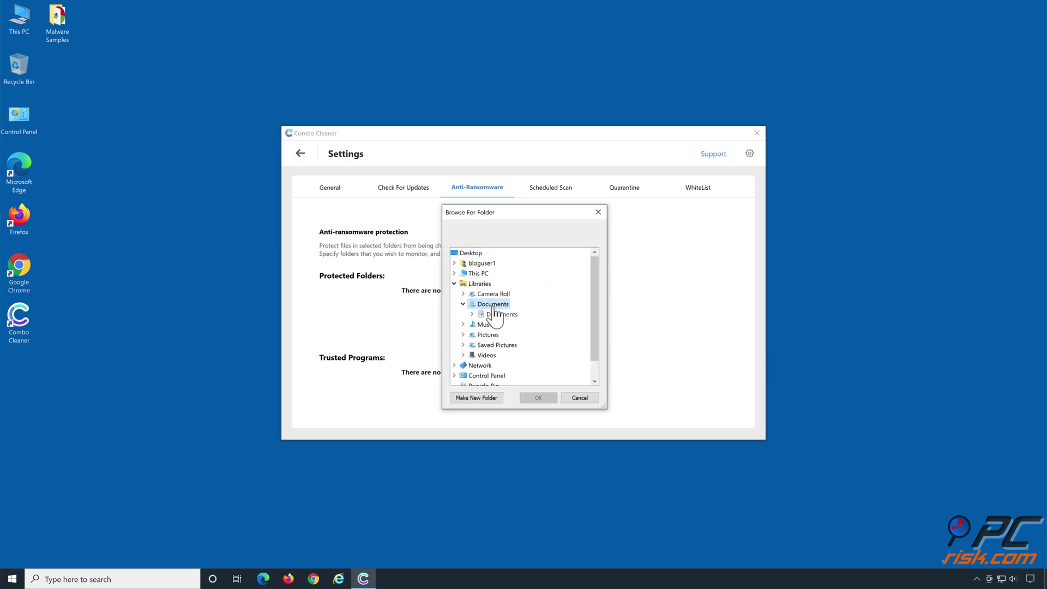
pyautogui.click(497, 316)
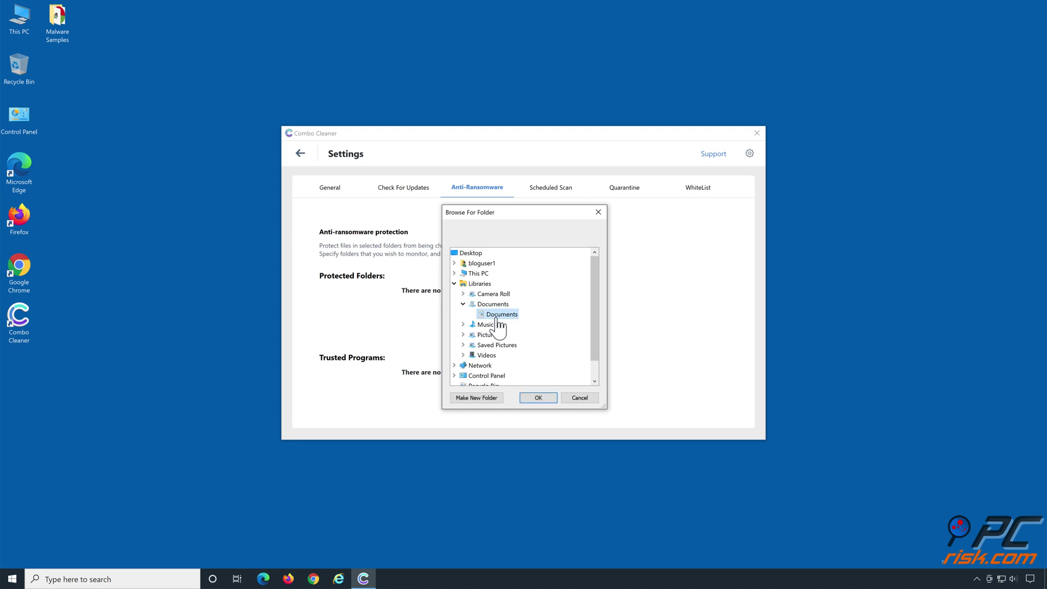
pyautogui.click(538, 398)
pyautogui.click(300, 153)
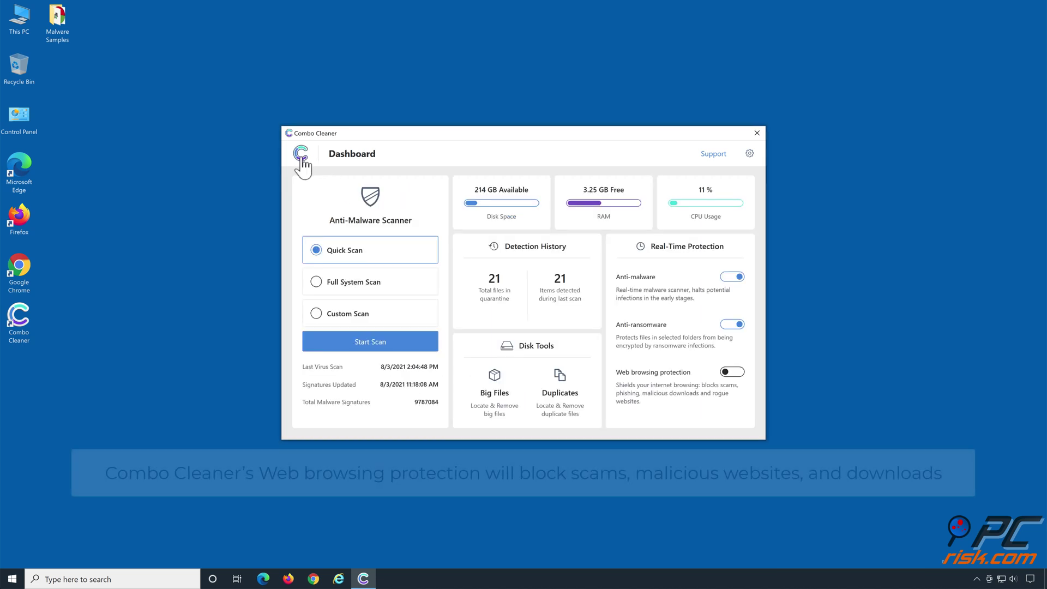
# Step: Switch the Dashboard's Web browsing protection toggle on, completing all three real-time protections
pyautogui.click(733, 373)
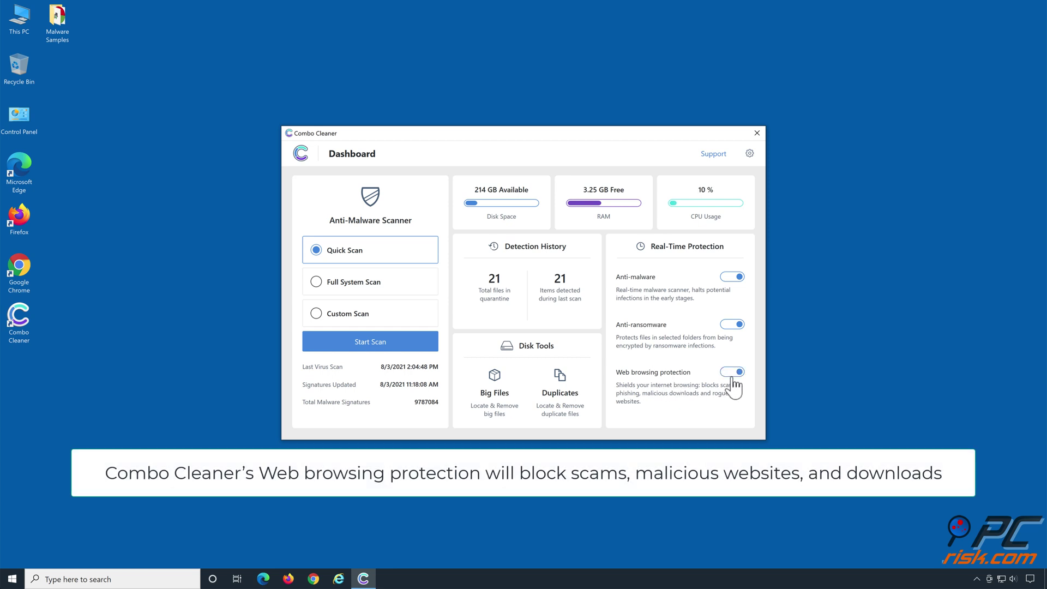